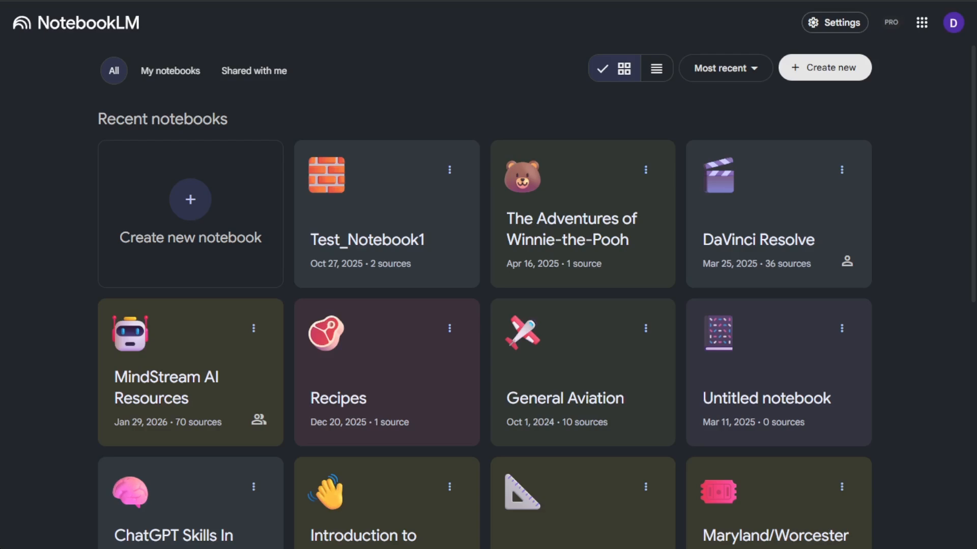
# Open Test_Notebook1 and view the available report formats, closing the Create report dialog without choosing one
pyautogui.click(387, 213)
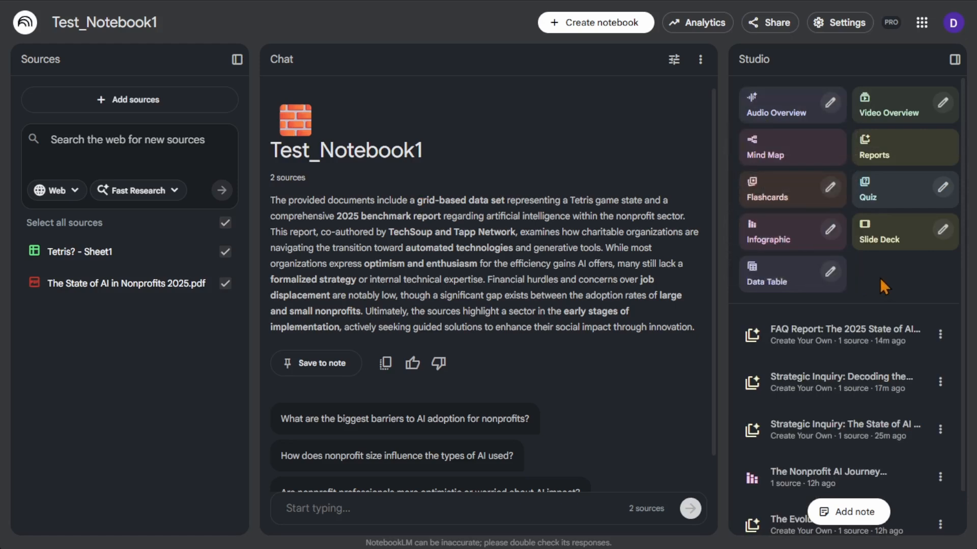
pyautogui.click(894, 149)
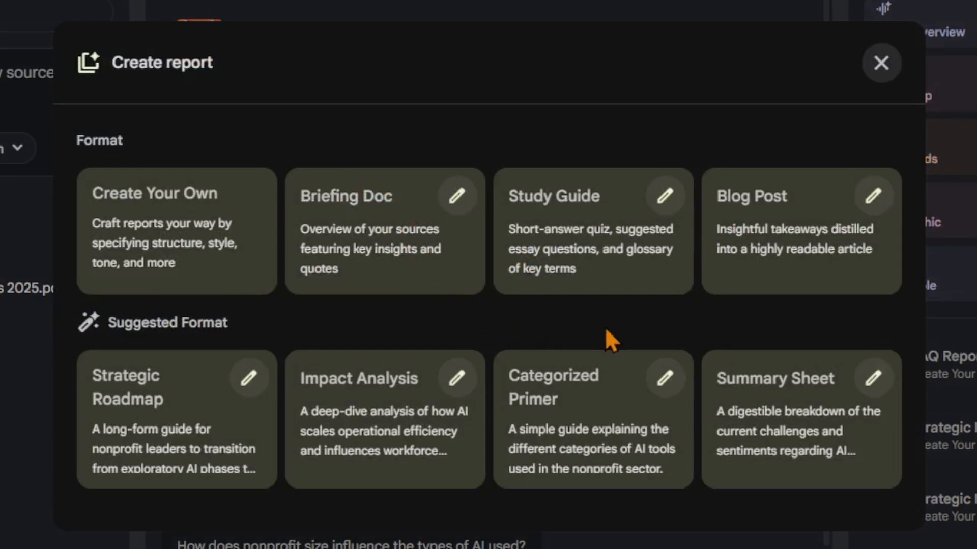
pyautogui.click(880, 64)
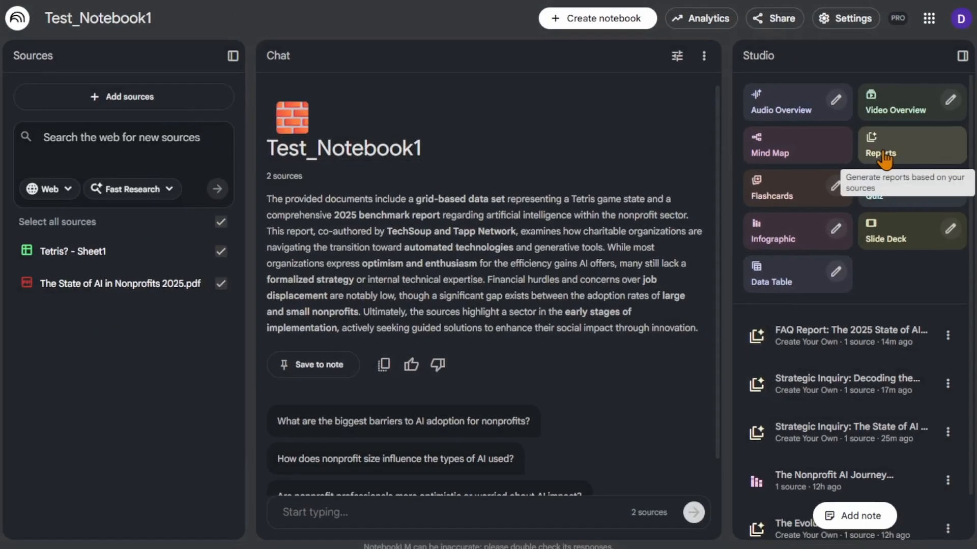
# Return to the notebook overview and try the list view before restoring the grid view
pyautogui.click(24, 24)
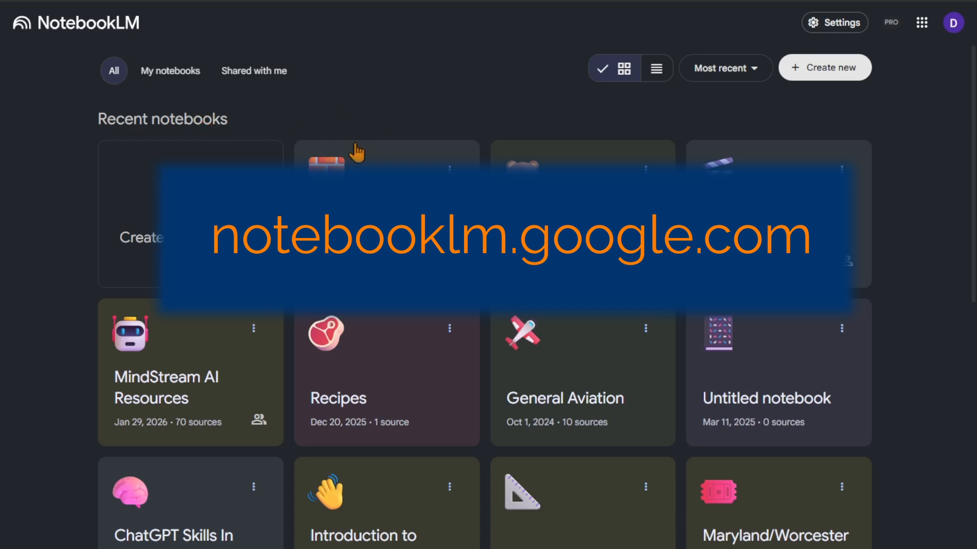
pyautogui.click(661, 80)
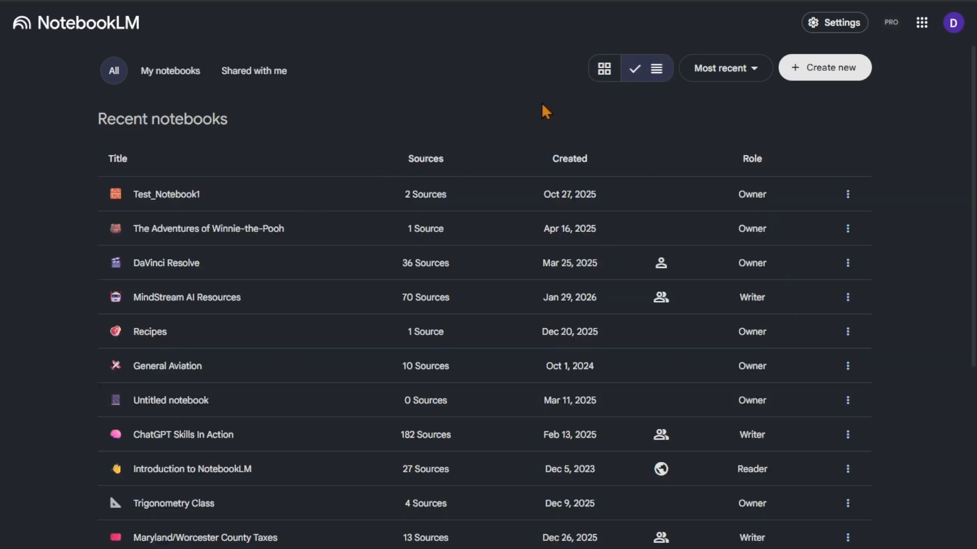
pyautogui.click(616, 75)
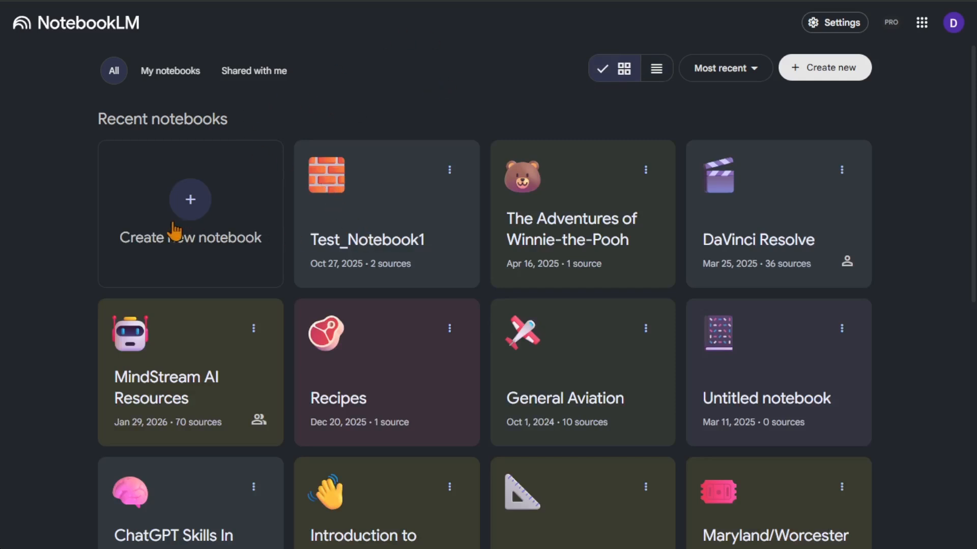
# Open Test_Notebook1 and deselect the "Tetris? - Sheet1" source
pyautogui.click(358, 223)
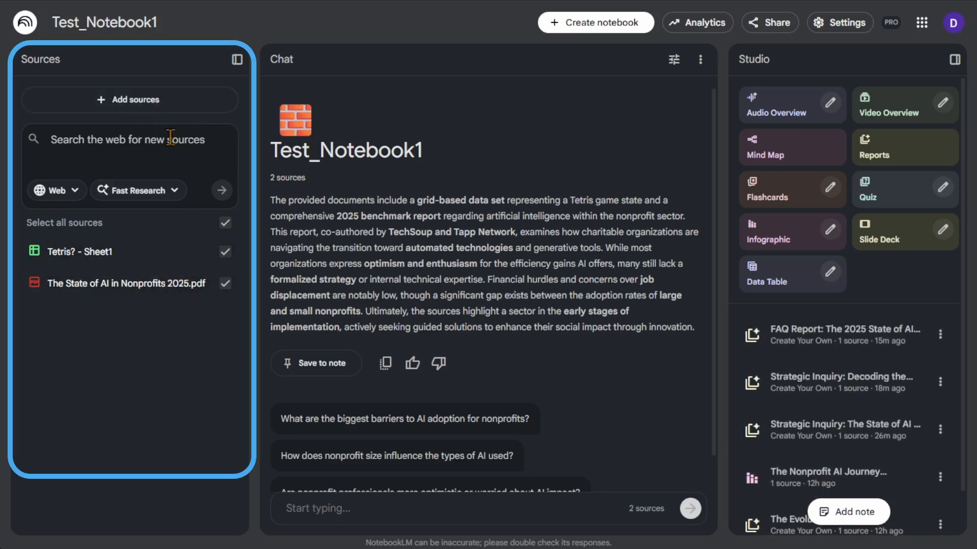
pyautogui.click(225, 253)
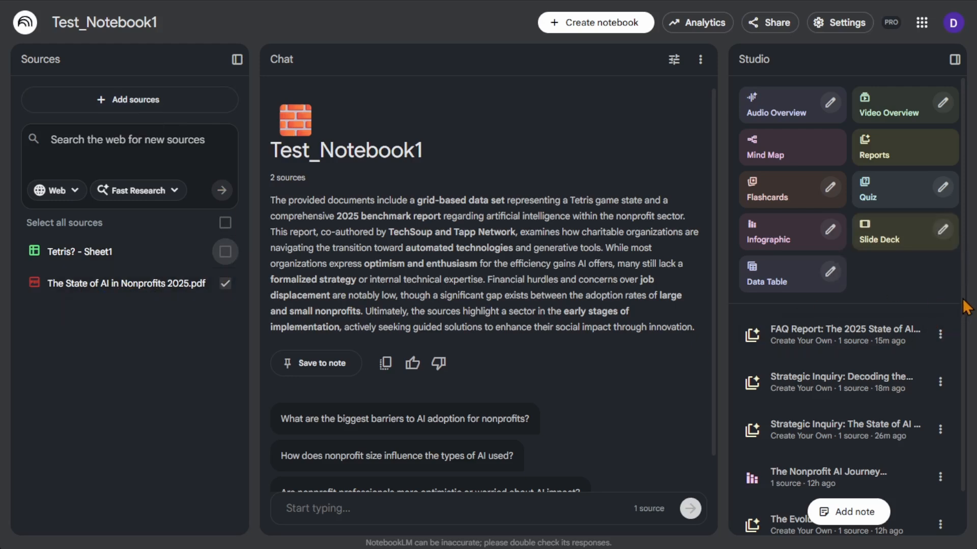
# Look over the saved Studio items and the Create Your Own report form, closing the form without generating a report
pyautogui.scroll(-1, 966, 309)
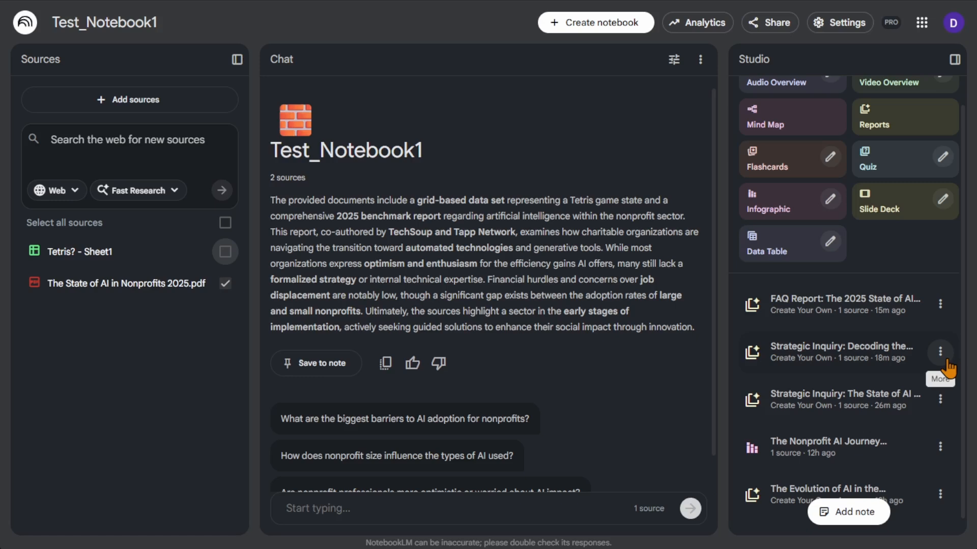
pyautogui.scroll(1, 947, 367)
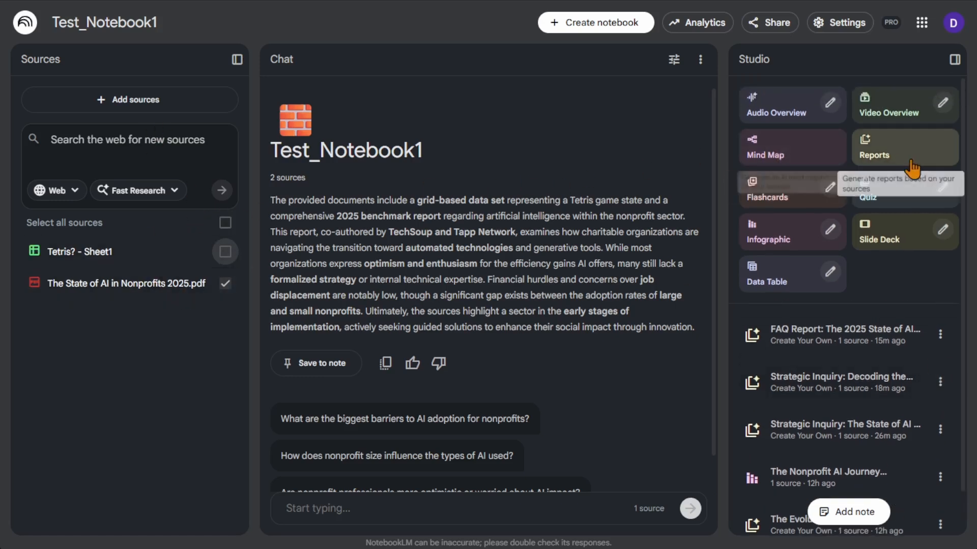
pyautogui.click(936, 154)
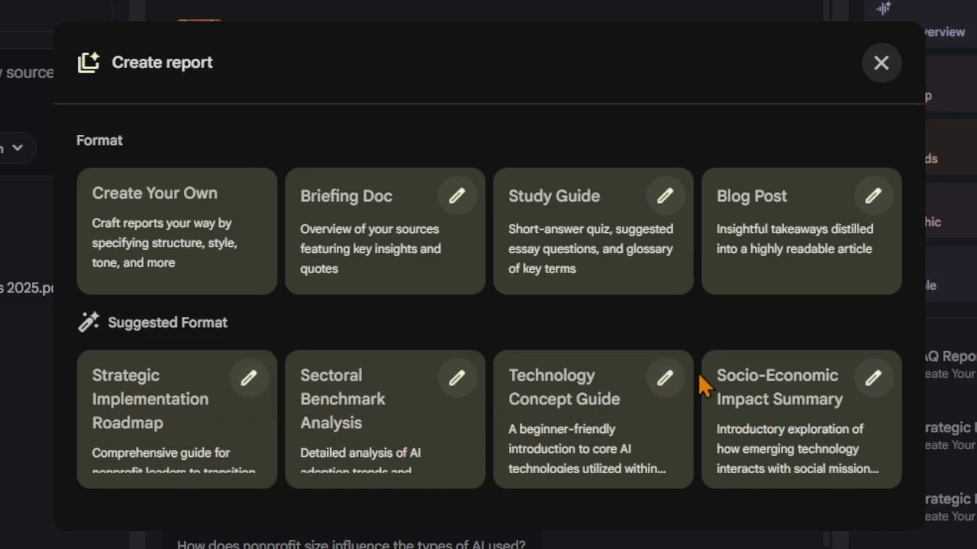
pyautogui.click(162, 256)
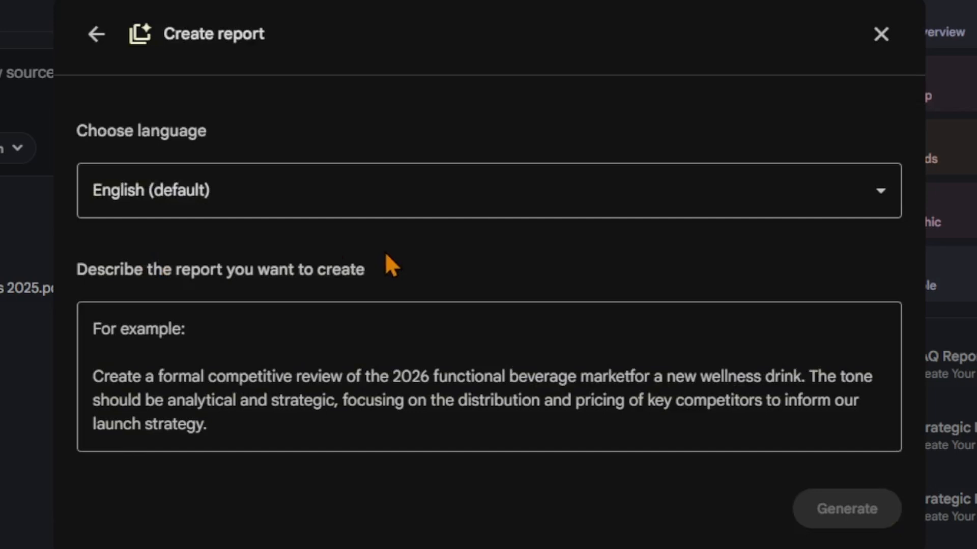
pyautogui.click(881, 34)
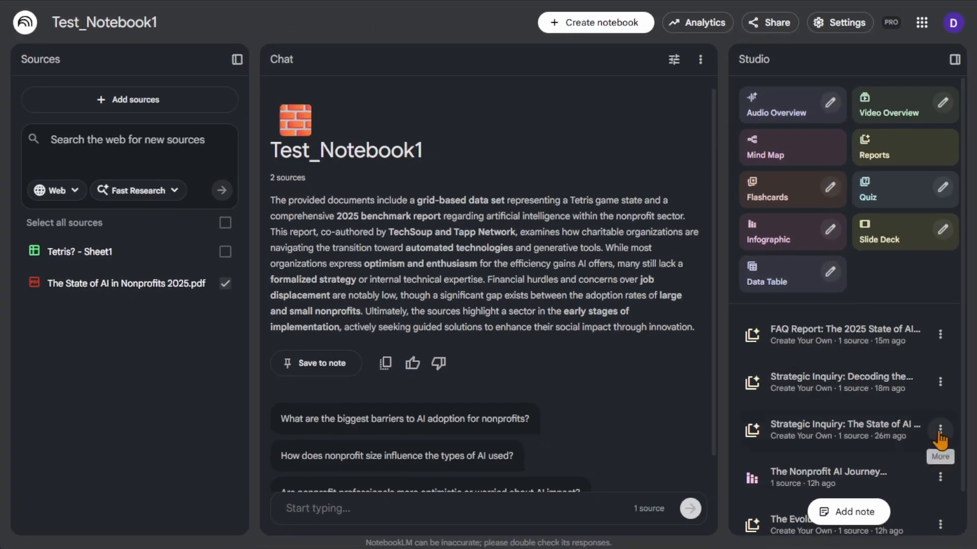
# View the custom prompt behind the "Strategic Inquiry: The State of AI" report, and close it
pyautogui.click(940, 430)
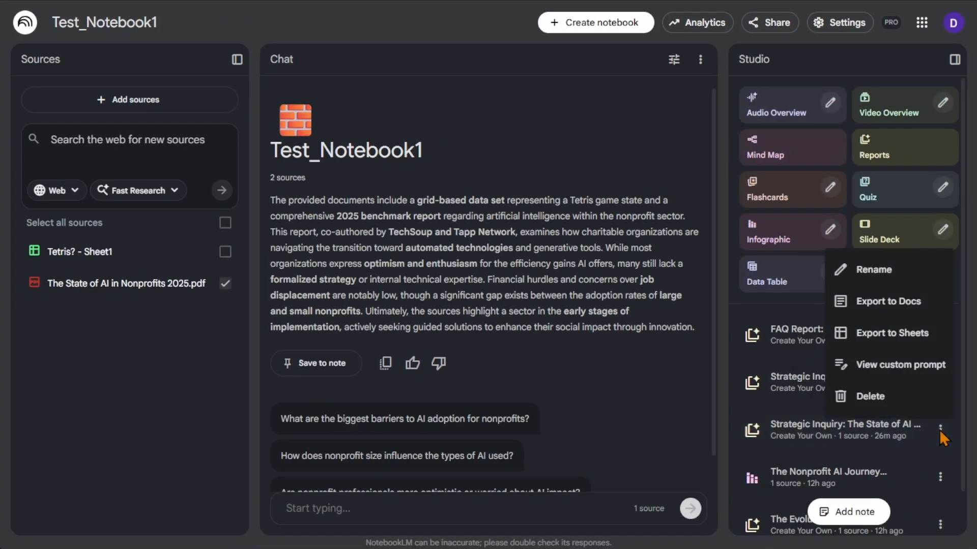
pyautogui.click(910, 365)
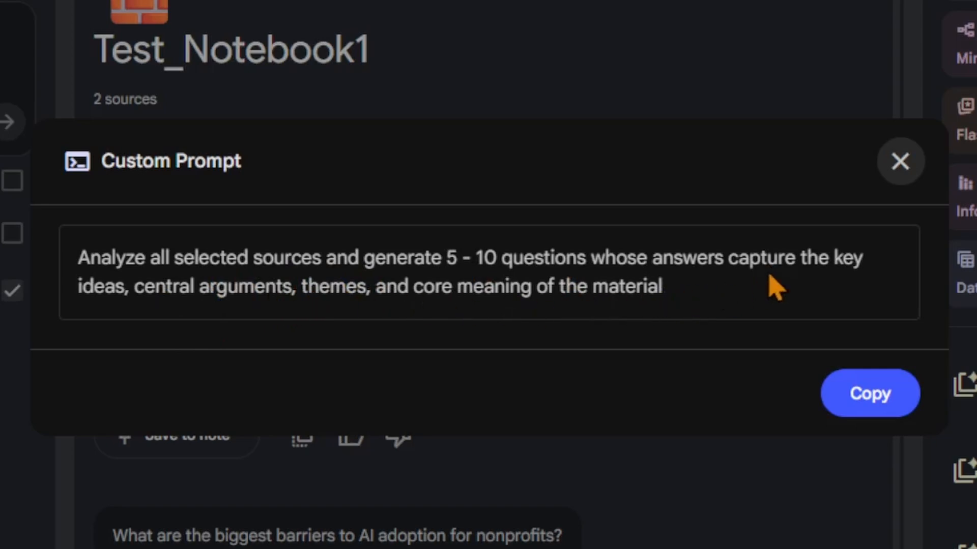
pyautogui.click(914, 173)
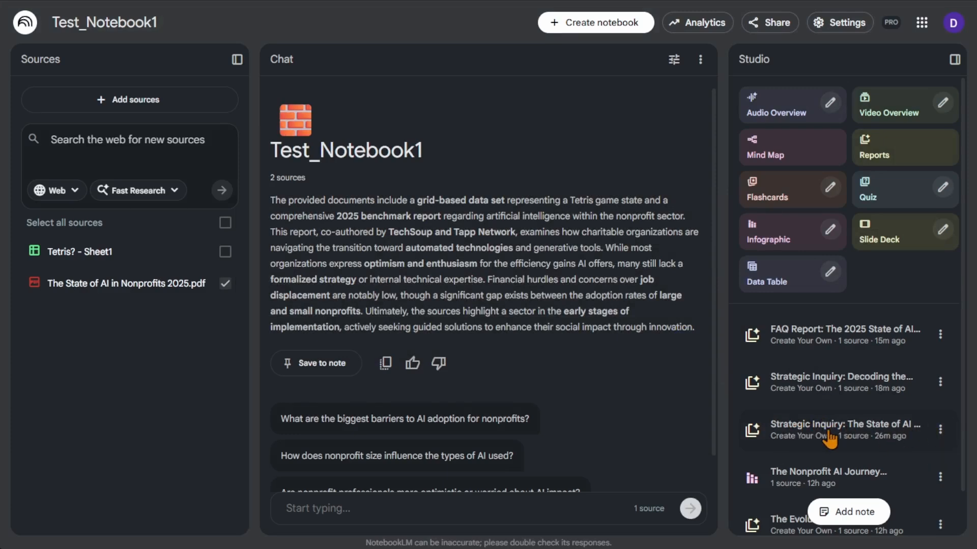
# Open the "Strategic Inquiry: The State of AI" report and highlight the bold question in section 1 while reading
pyautogui.click(829, 433)
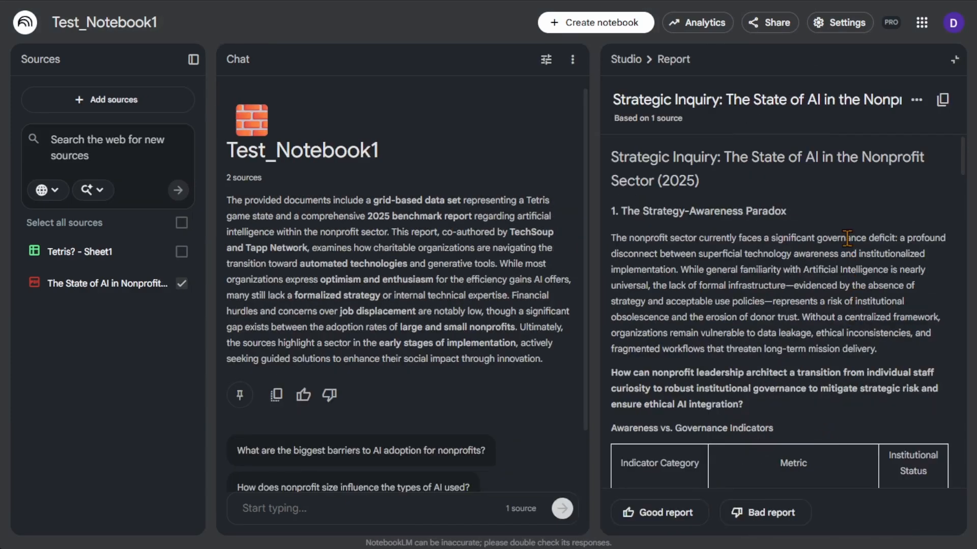
pyautogui.scroll(-2, 845, 237)
pyautogui.scroll(2, 846, 237)
pyautogui.scroll(-6, 836, 236)
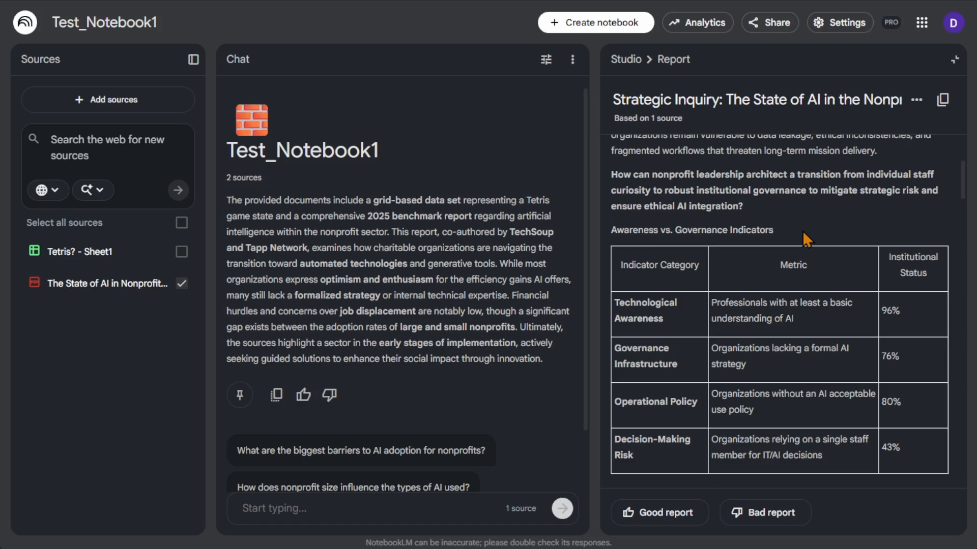
pyautogui.moveTo(742, 209); pyautogui.dragTo(609, 174)
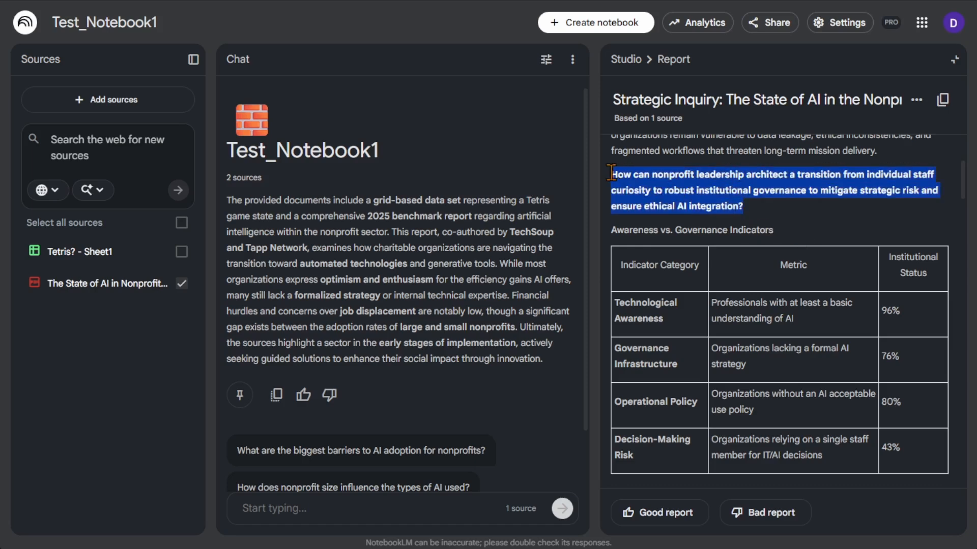
pyautogui.click(816, 216)
# Read on through the report, highlighting the bold questions in section 2 and in the Adoption Gap section
pyautogui.scroll(-7, 816, 216)
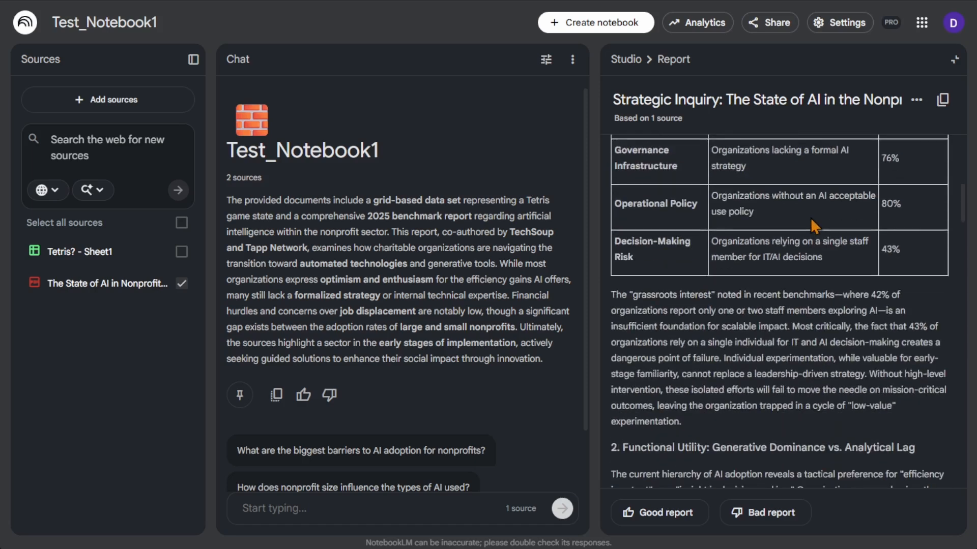
pyautogui.scroll(-1, 808, 218)
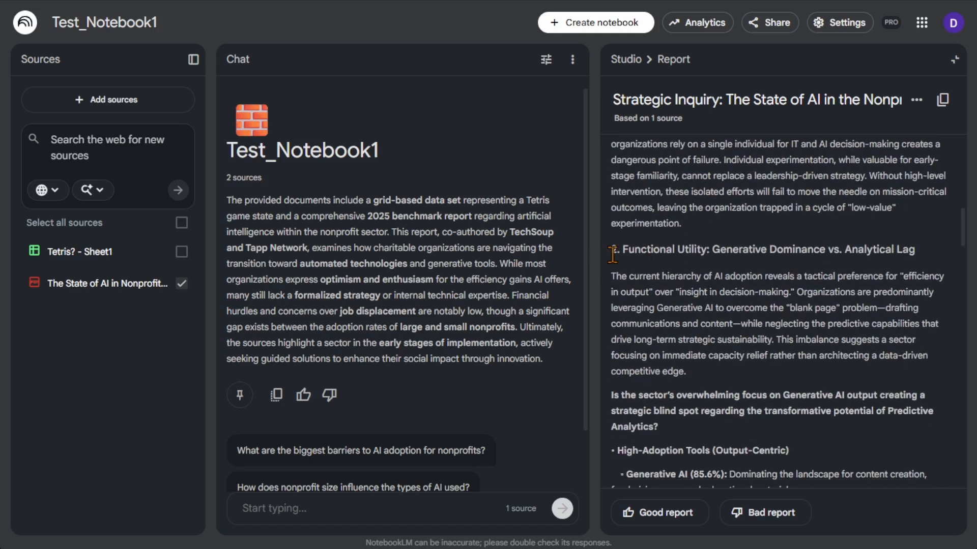
pyautogui.scroll(-1, 682, 301)
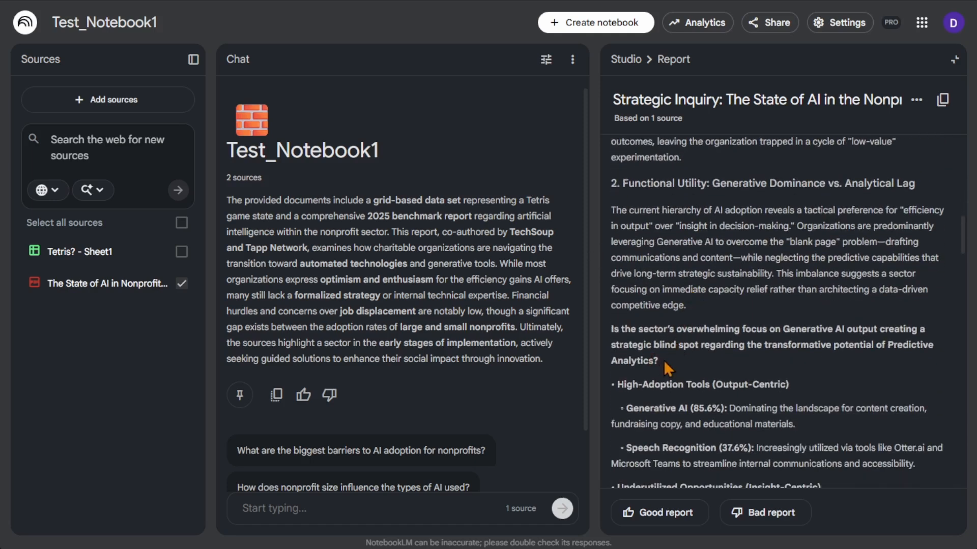
pyautogui.moveTo(660, 362); pyautogui.dragTo(611, 332)
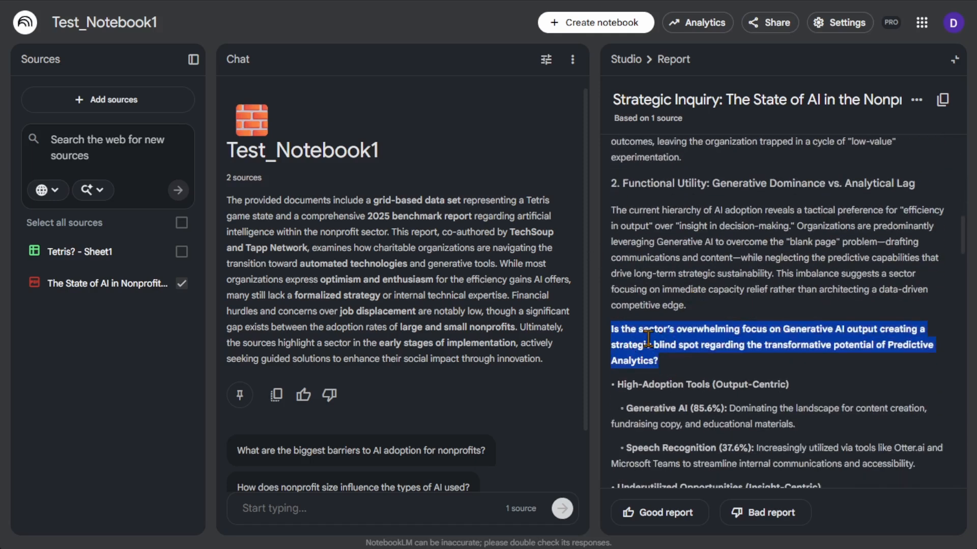
pyautogui.click(837, 374)
pyautogui.scroll(-8, 837, 374)
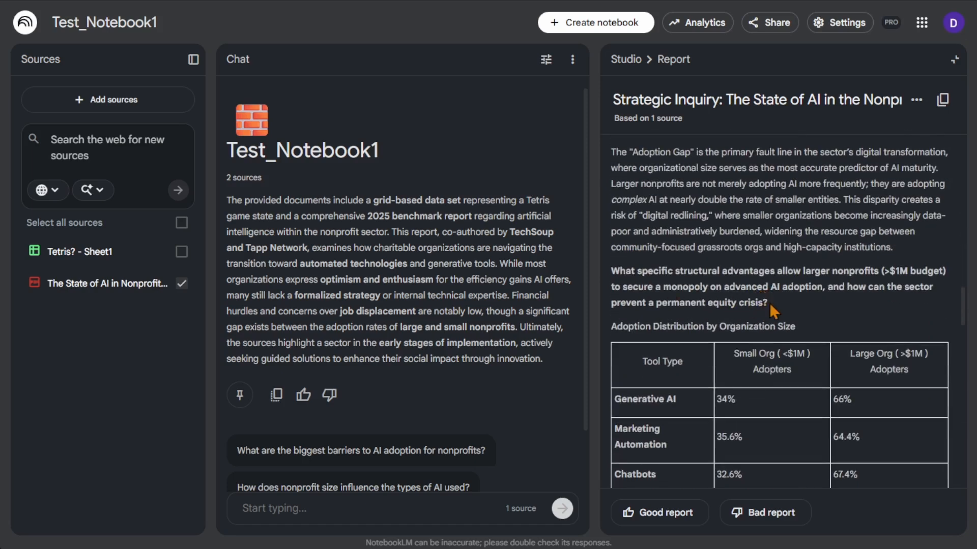
pyautogui.moveTo(768, 303); pyautogui.dragTo(613, 272)
# Read report sections 4 to 6, highlight the bold question in each, and close the report
pyautogui.scroll(-10, 698, 272)
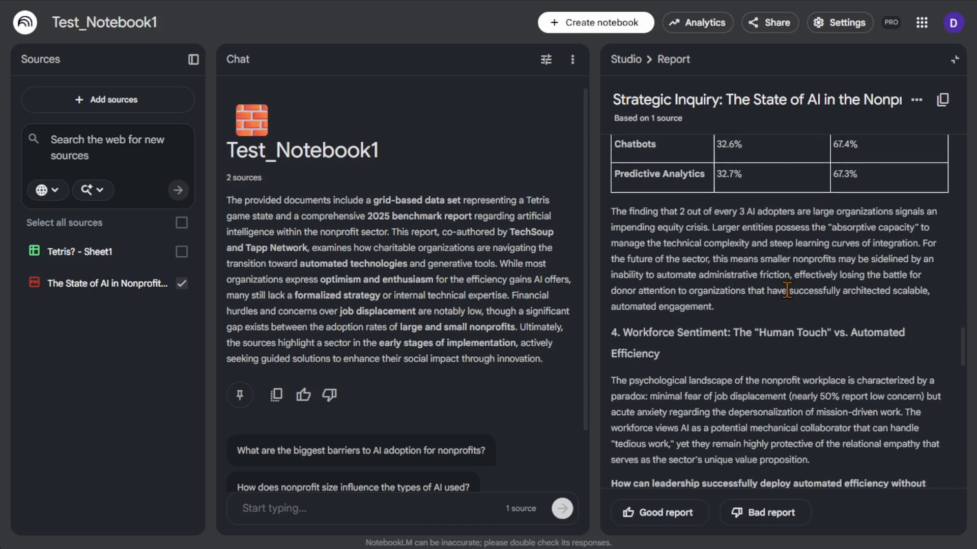
pyautogui.scroll(-2, 730, 334)
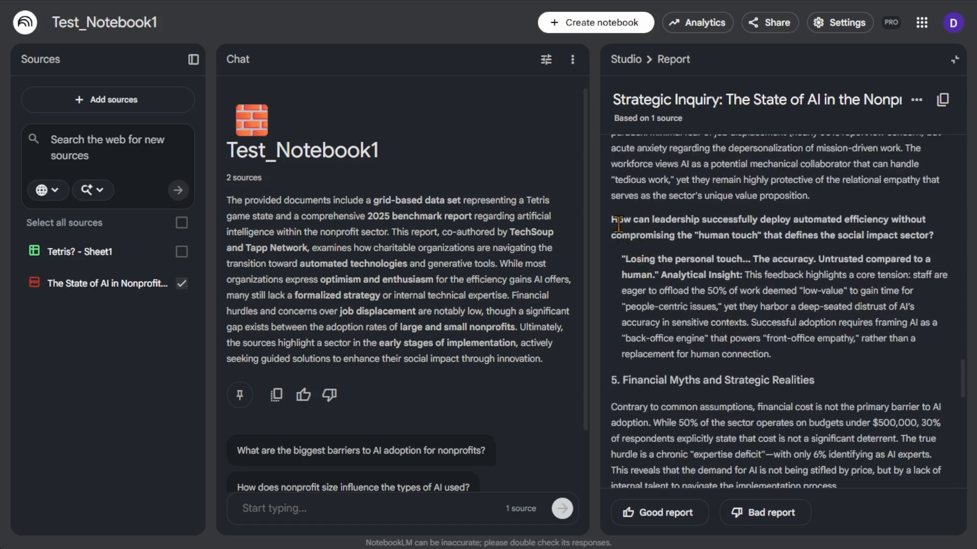
pyautogui.moveTo(614, 220); pyautogui.dragTo(863, 235)
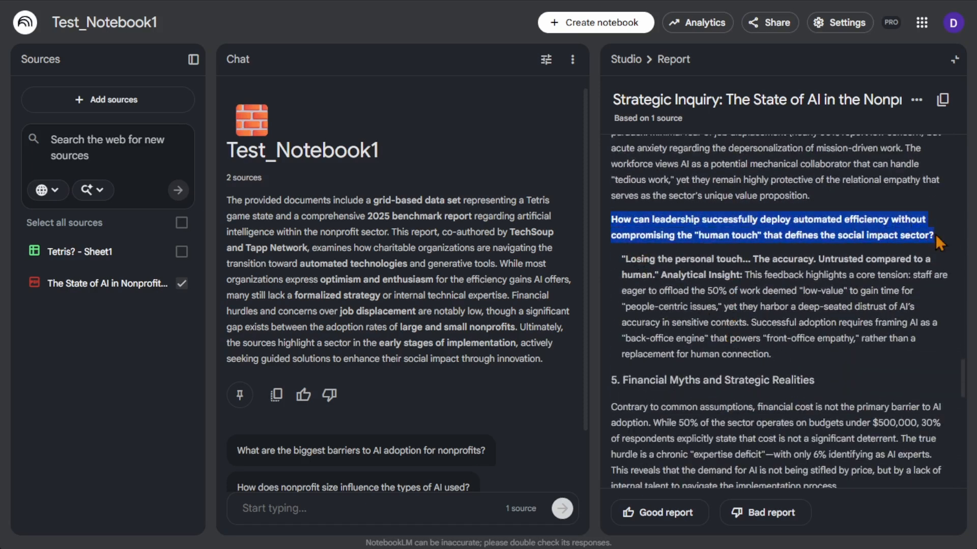
pyautogui.scroll(-5, 918, 325)
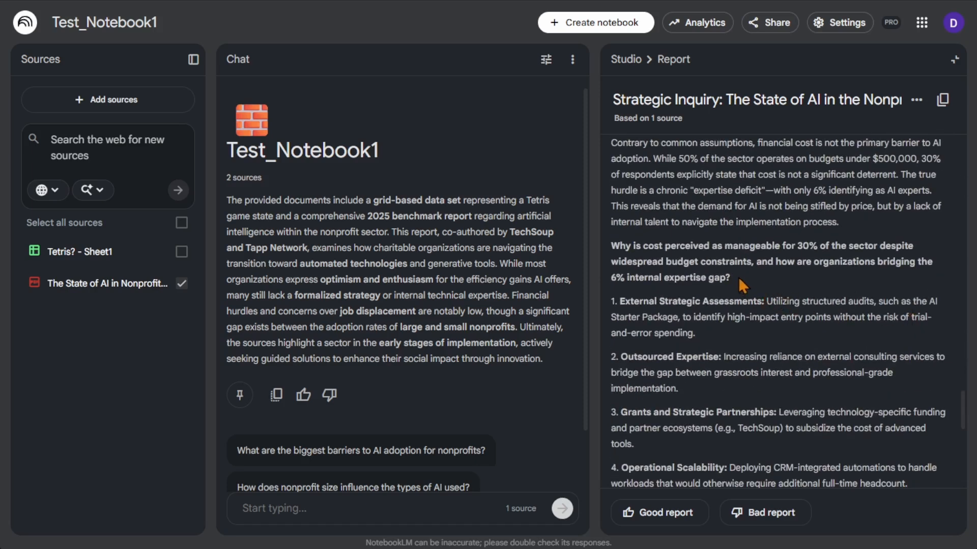
pyautogui.moveTo(742, 283); pyautogui.dragTo(613, 244)
pyautogui.click(770, 288)
pyautogui.scroll(-6, 771, 289)
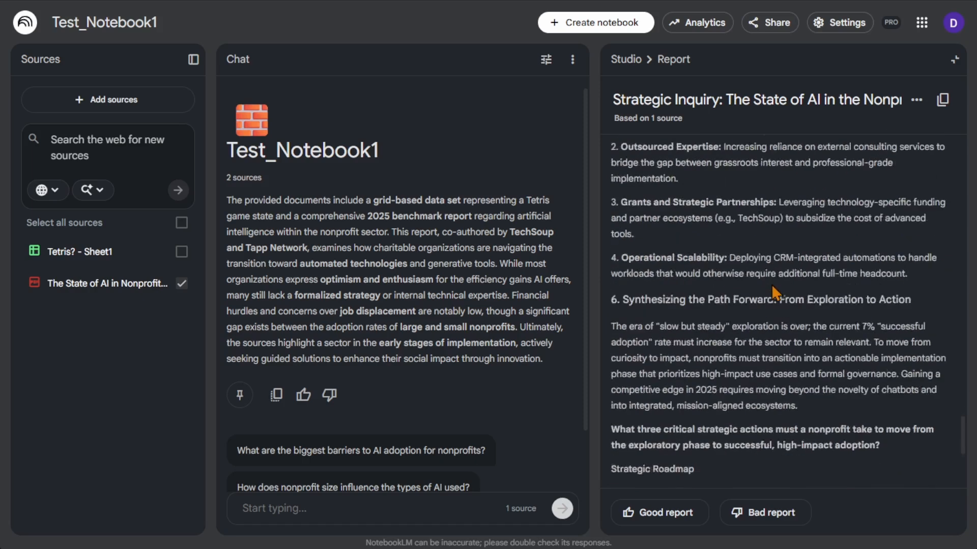
pyautogui.moveTo(881, 325); pyautogui.dragTo(611, 309)
pyautogui.scroll(-3, 714, 323)
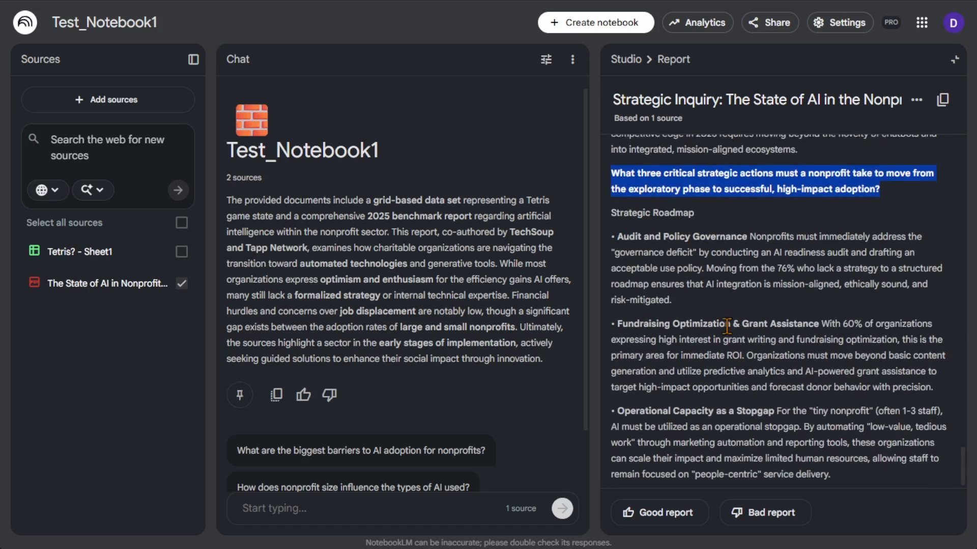
pyautogui.click(954, 59)
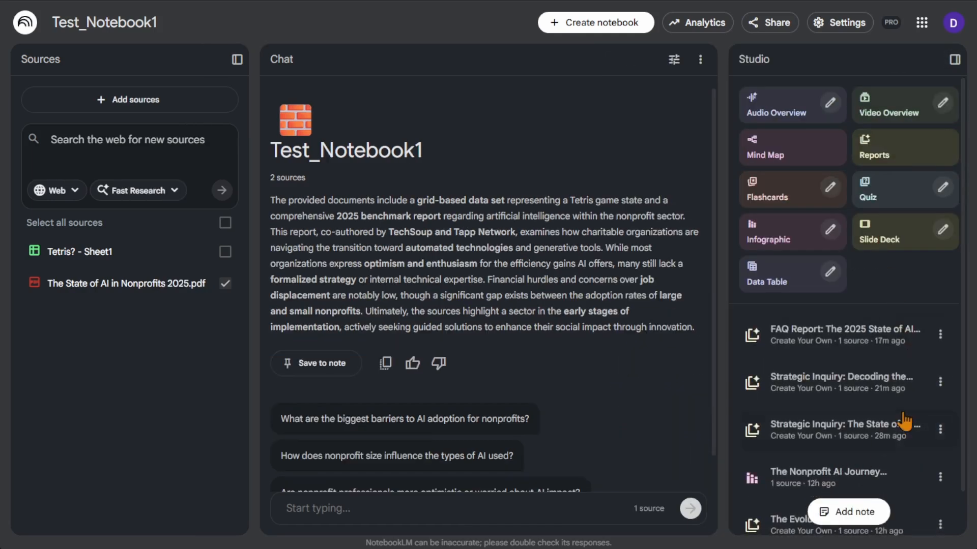
# View the custom prompt behind the "Strategic Inquiry: Decoding the State of AI" report, and close it
pyautogui.click(940, 382)
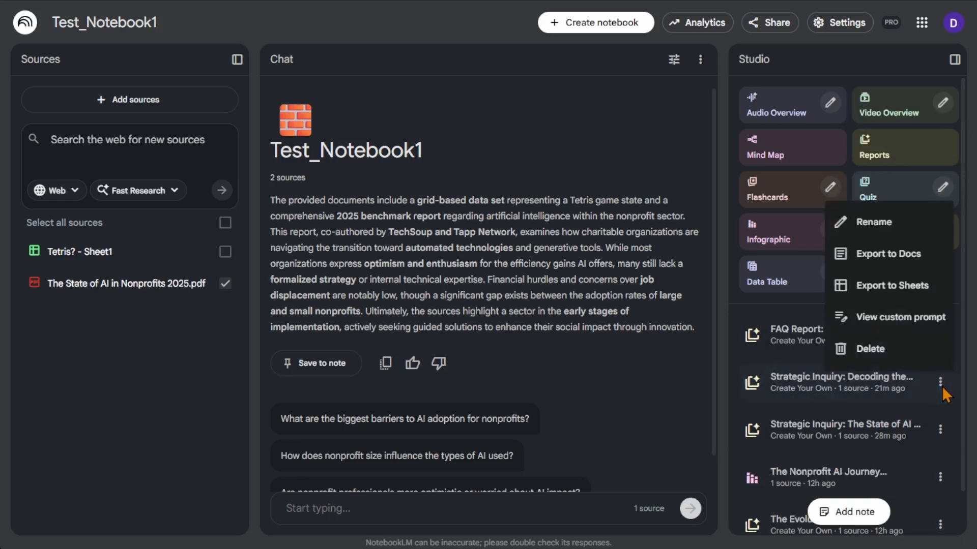
pyautogui.click(904, 317)
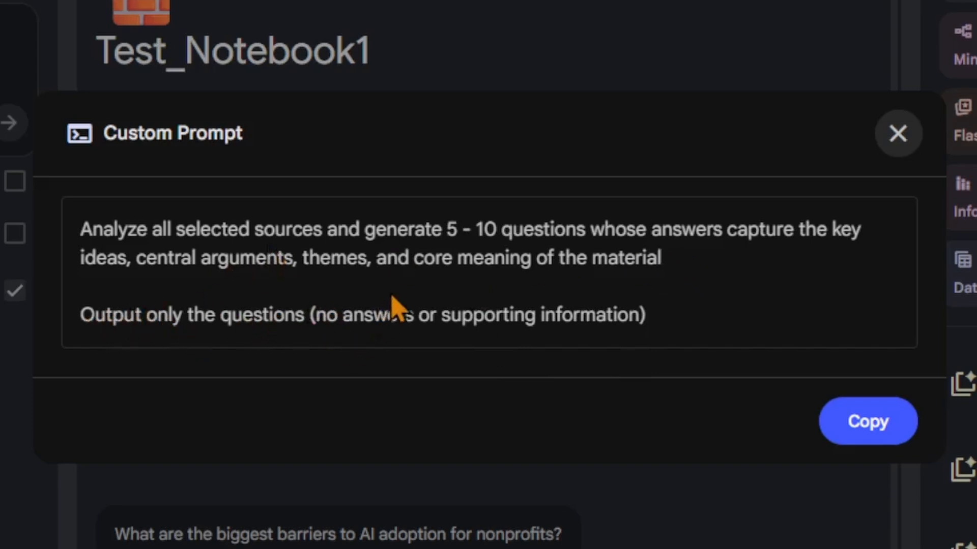
pyautogui.click(883, 143)
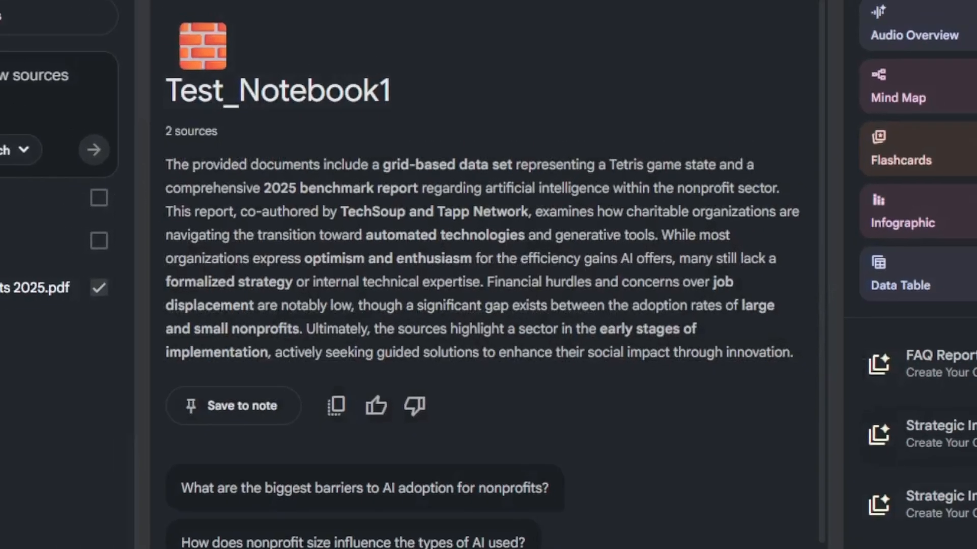
# Open the "Strategic Inquiry: Decoding the State of AI" report, read to section 2, and highlight the Expertise Paradox question
pyautogui.click(867, 386)
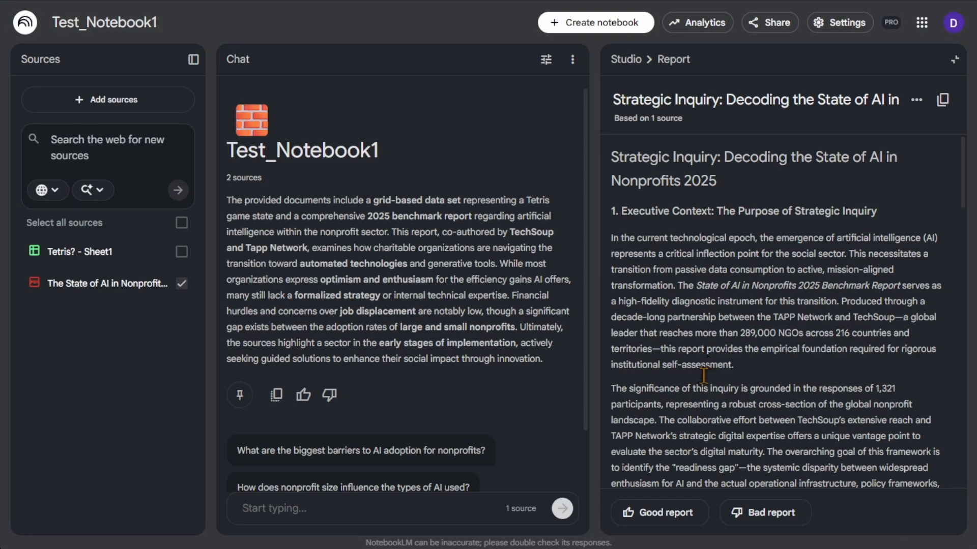
pyautogui.scroll(-4, 778, 224)
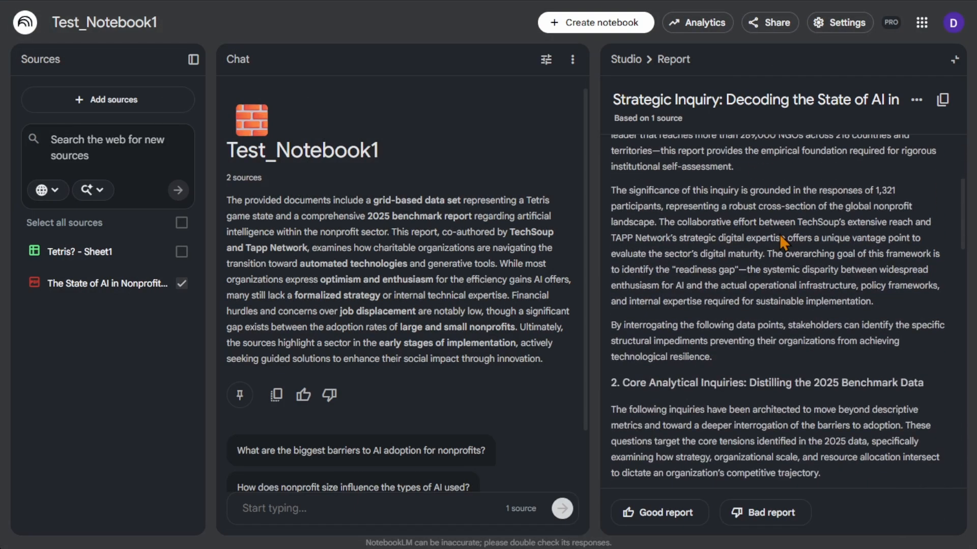
pyautogui.scroll(-4, 772, 204)
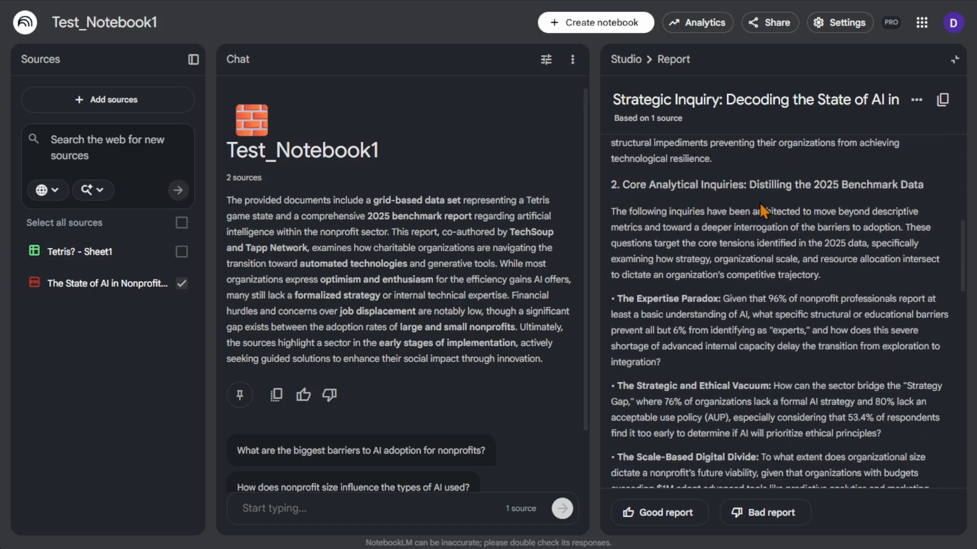
pyautogui.scroll(-1, 760, 205)
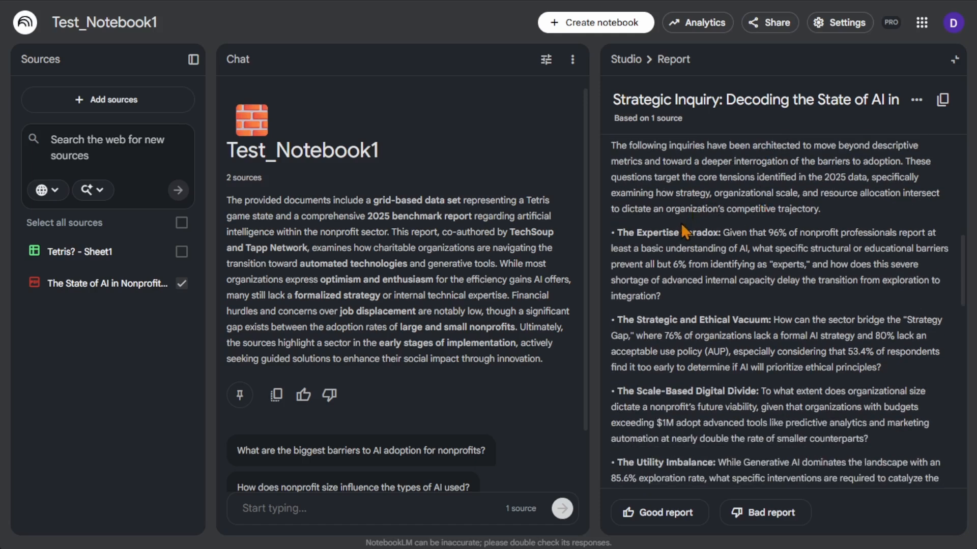
pyautogui.scroll(1, 665, 205)
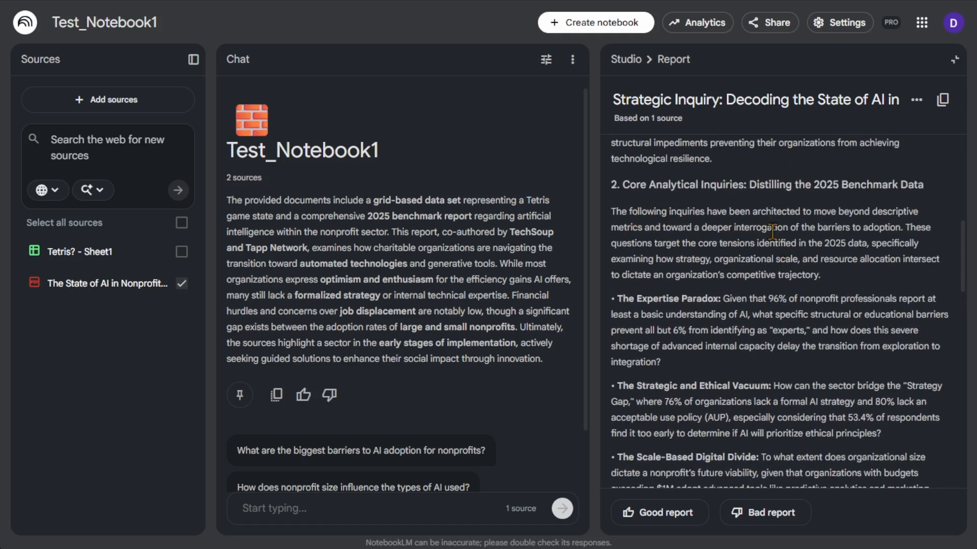
pyautogui.scroll(-1, 726, 216)
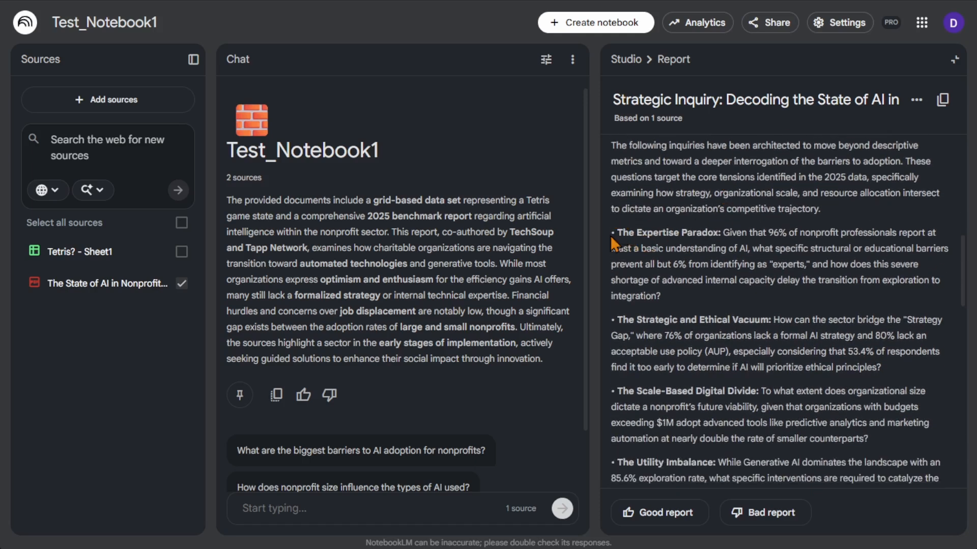
pyautogui.moveTo(615, 234); pyautogui.dragTo(668, 300)
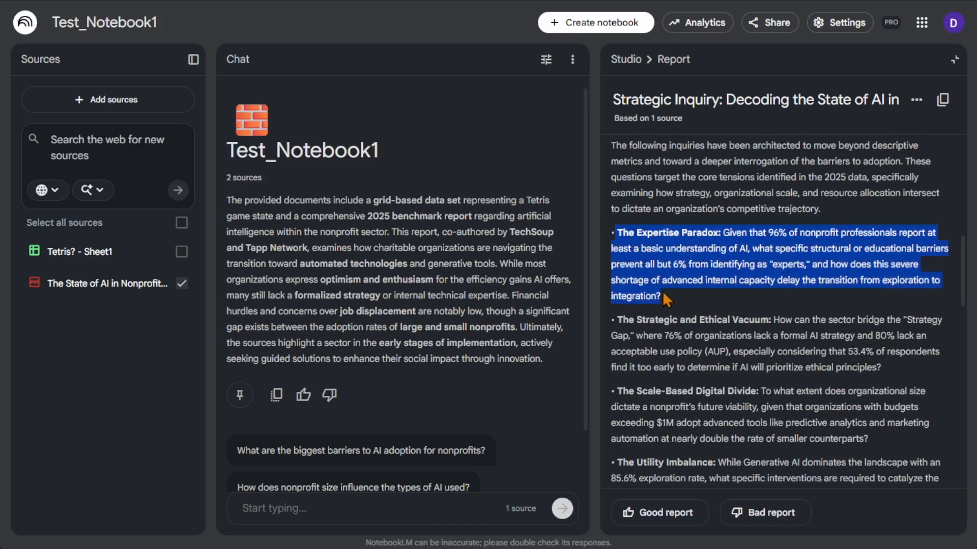
pyautogui.click(743, 316)
# Read the remaining questions in section 2 and the Strategic Synthesis section, and close the report
pyautogui.scroll(-1, 722, 278)
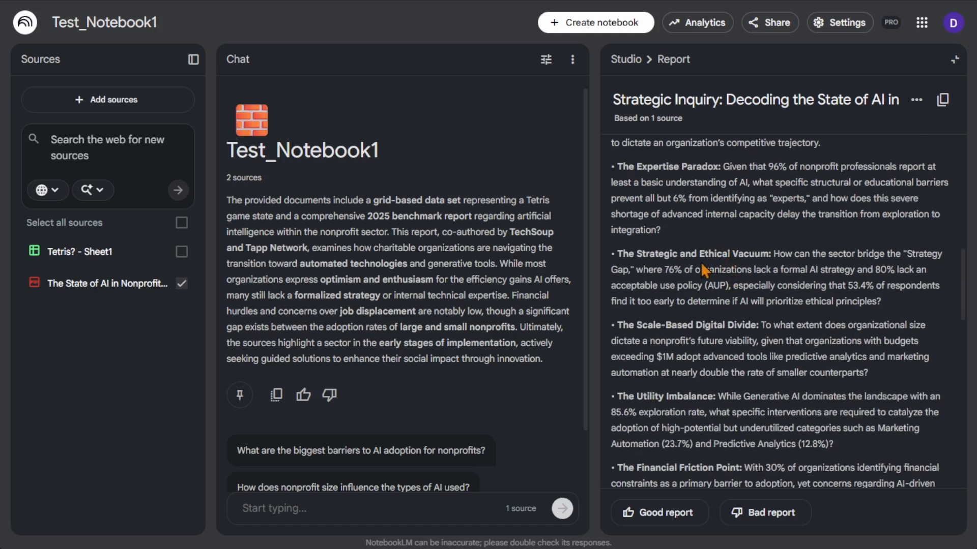
pyautogui.scroll(-1, 743, 262)
pyautogui.scroll(-4, 740, 268)
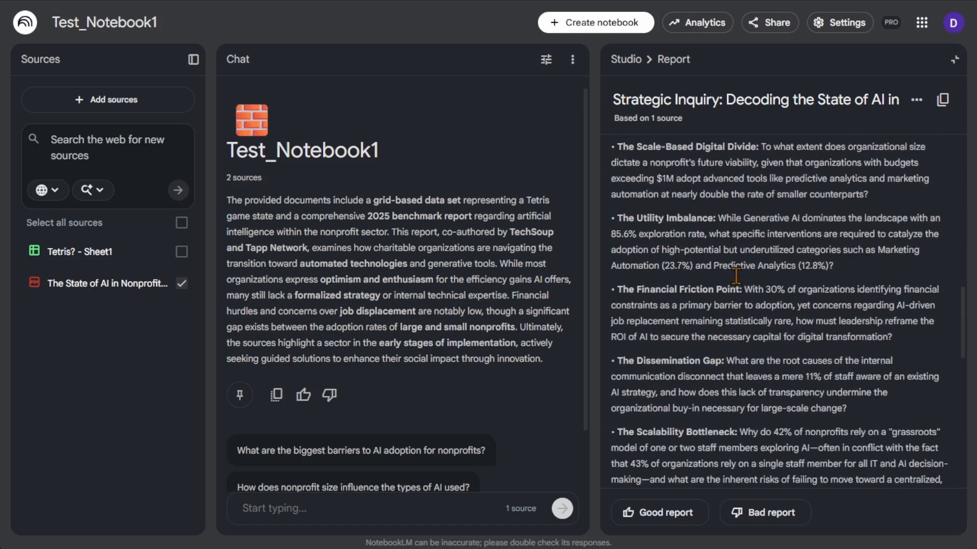
pyautogui.scroll(-1, 737, 275)
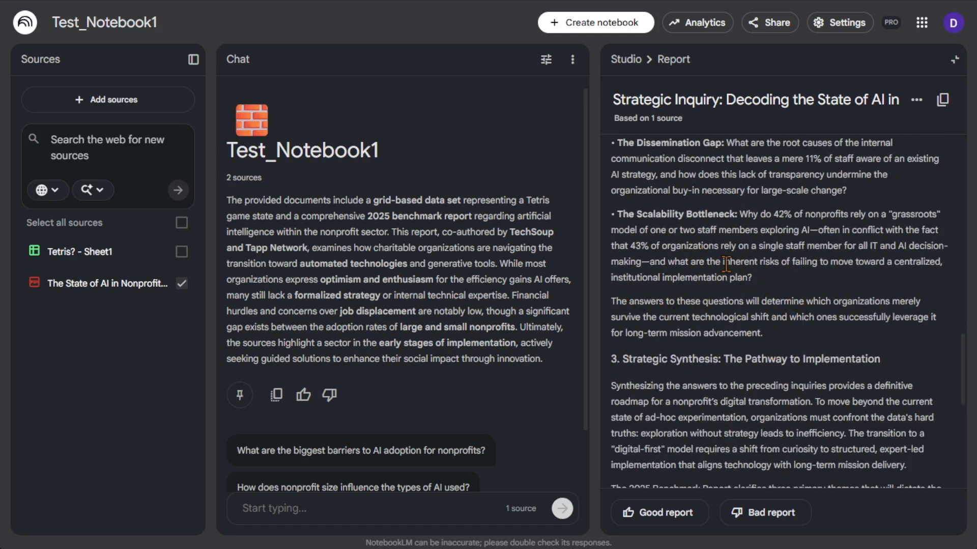
pyautogui.scroll(-2, 757, 239)
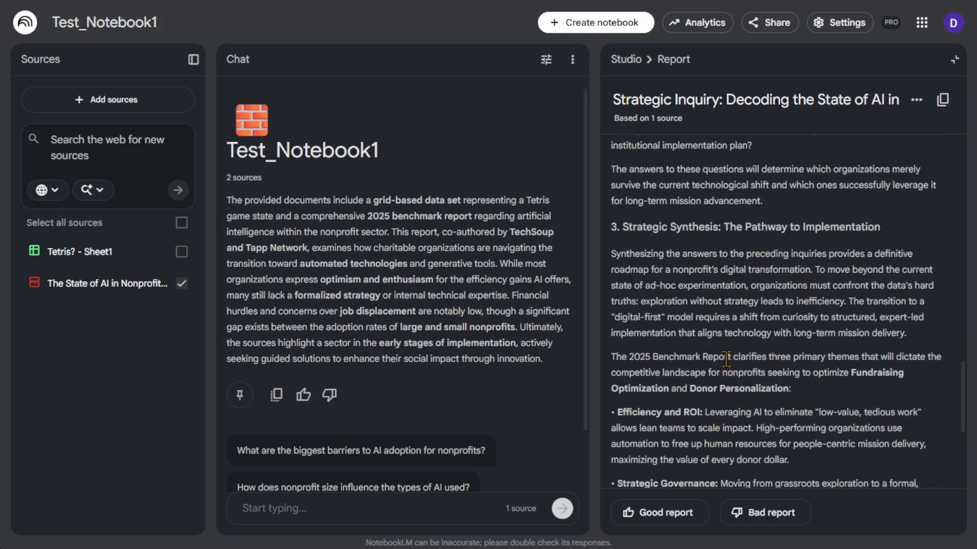
pyautogui.scroll(-5, 726, 358)
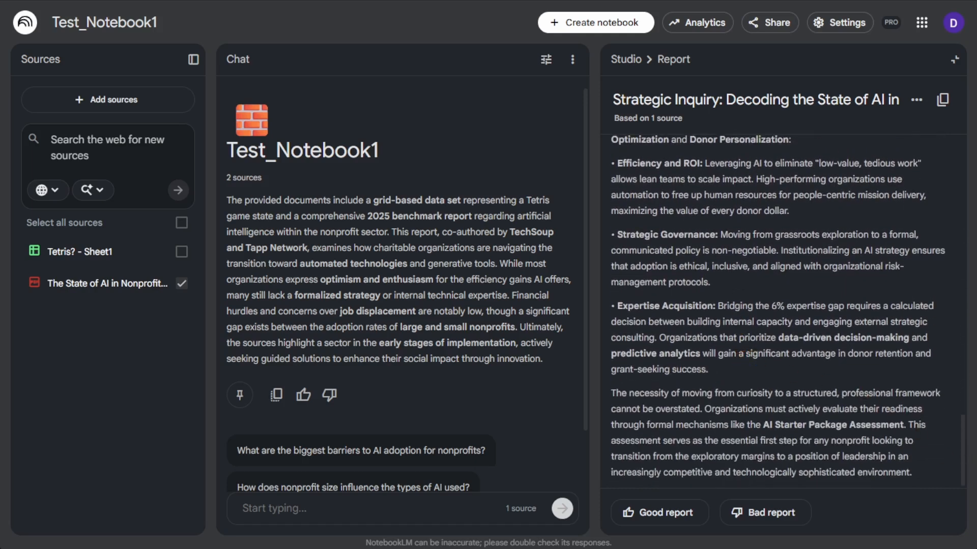
pyautogui.scroll(10, 784, 305)
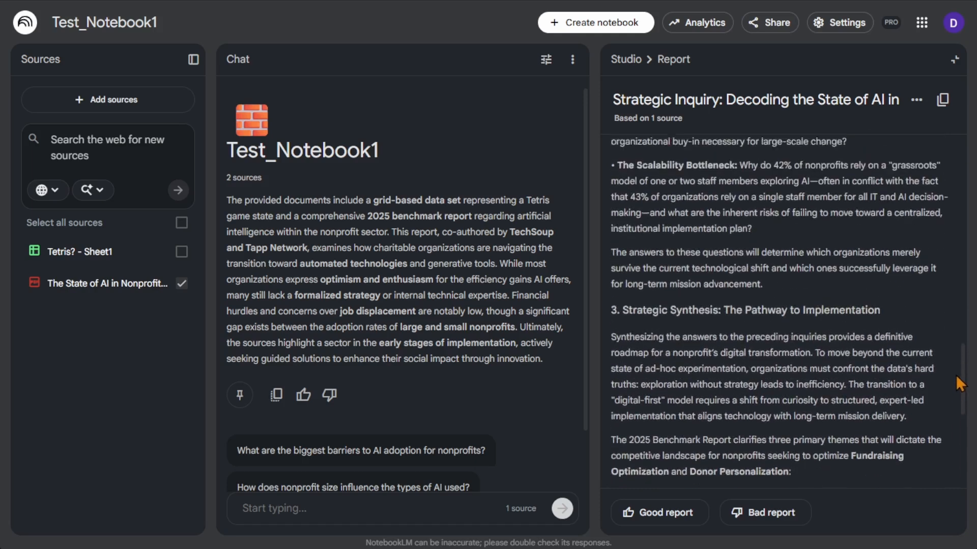
pyautogui.click(955, 59)
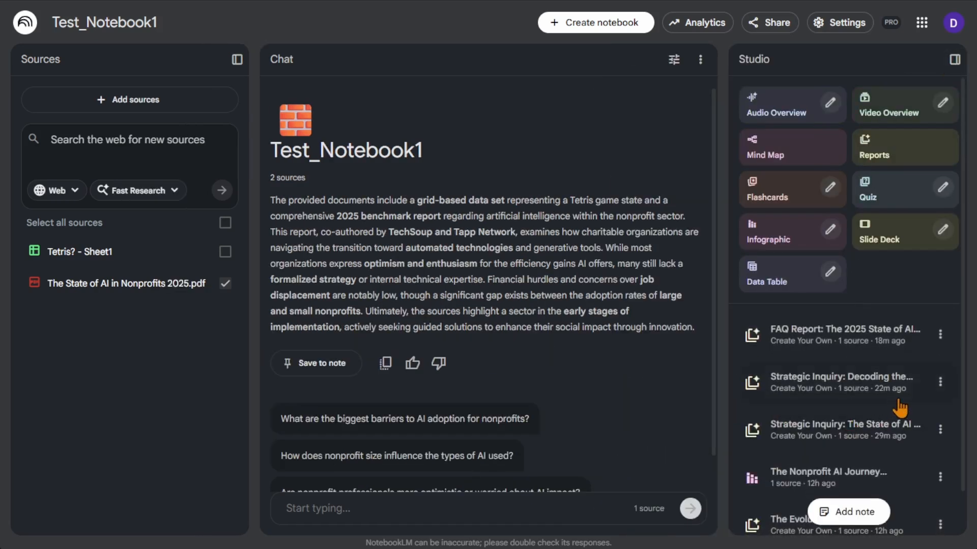
# View the custom prompt behind the "FAQ Report: The 2025 State of AI" report, and close it
pyautogui.click(940, 335)
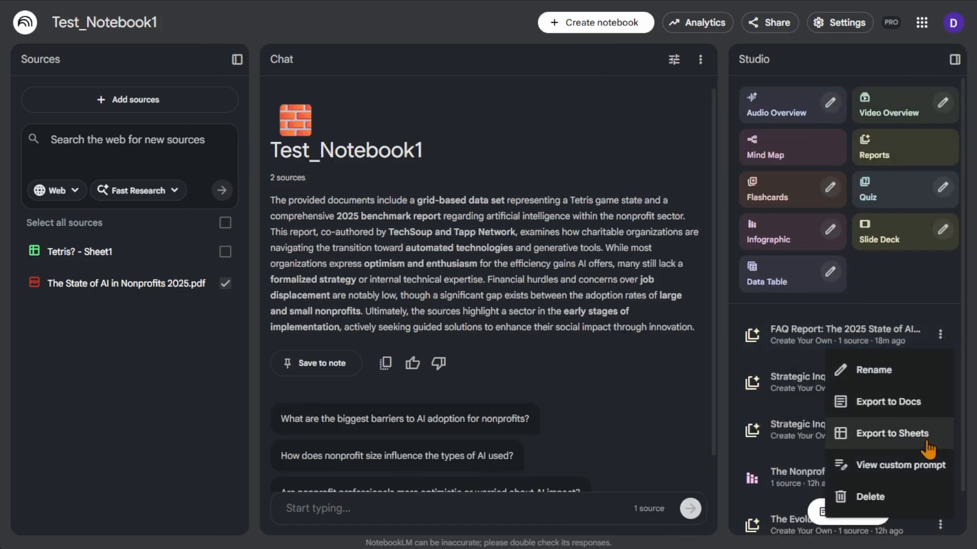
pyautogui.click(933, 465)
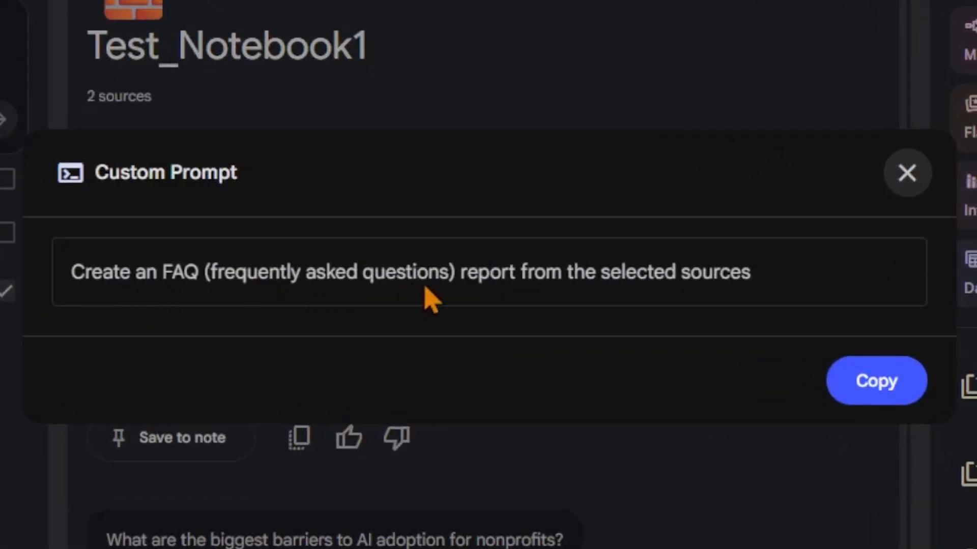
pyautogui.click(893, 184)
# Open the FAQ report and highlight the question in section 1 and both questions in section 2 while reading
pyautogui.click(834, 338)
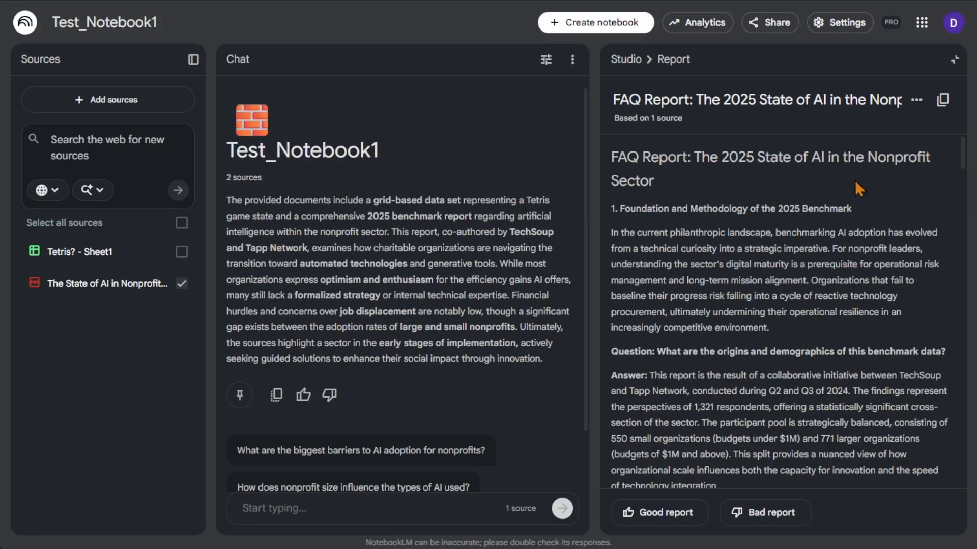
pyautogui.moveTo(946, 352); pyautogui.dragTo(610, 352)
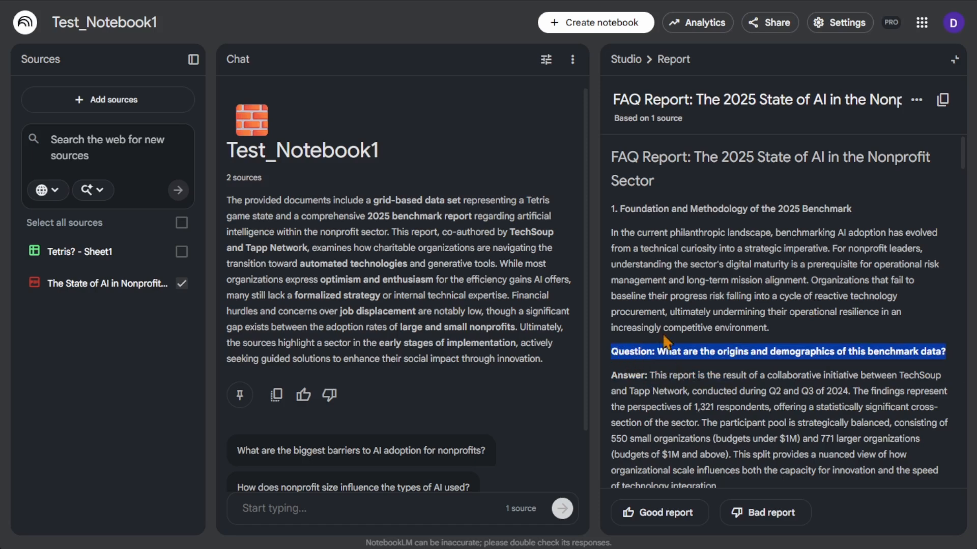
pyautogui.click(788, 313)
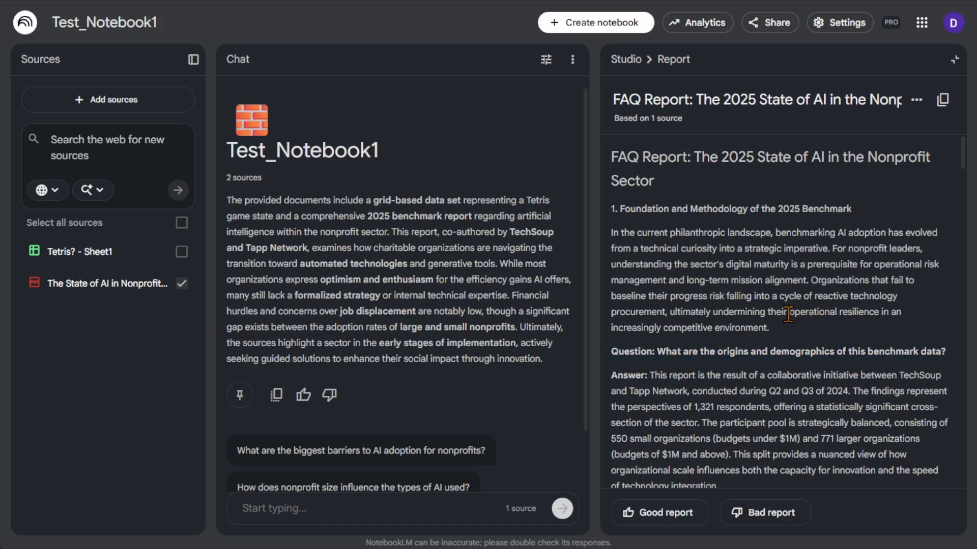
pyautogui.scroll(-8, 790, 317)
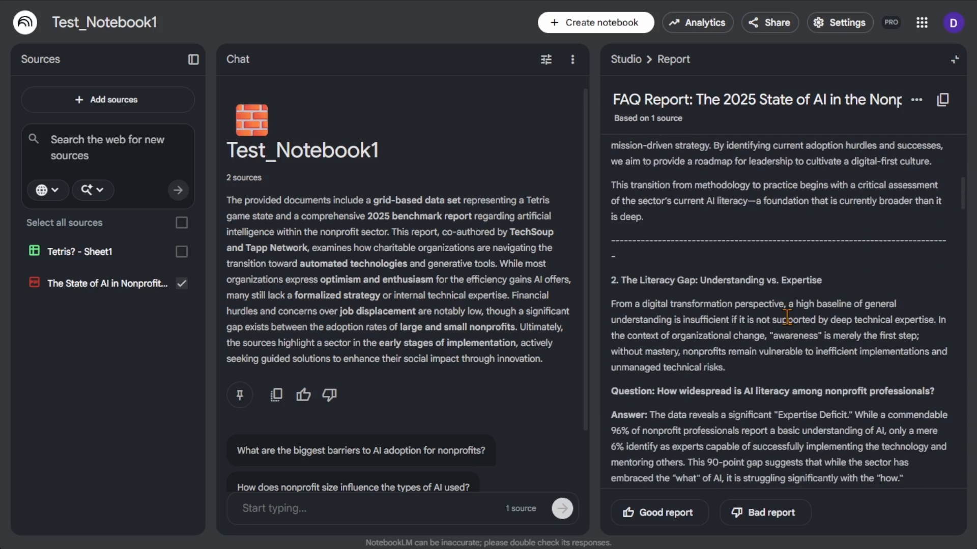
pyautogui.scroll(-4, 788, 320)
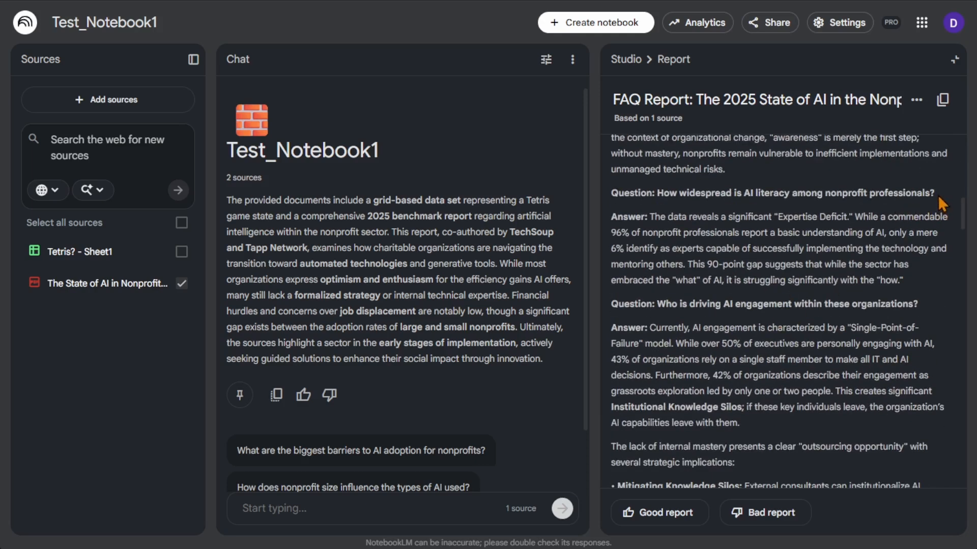
pyautogui.moveTo(938, 195); pyautogui.dragTo(609, 194)
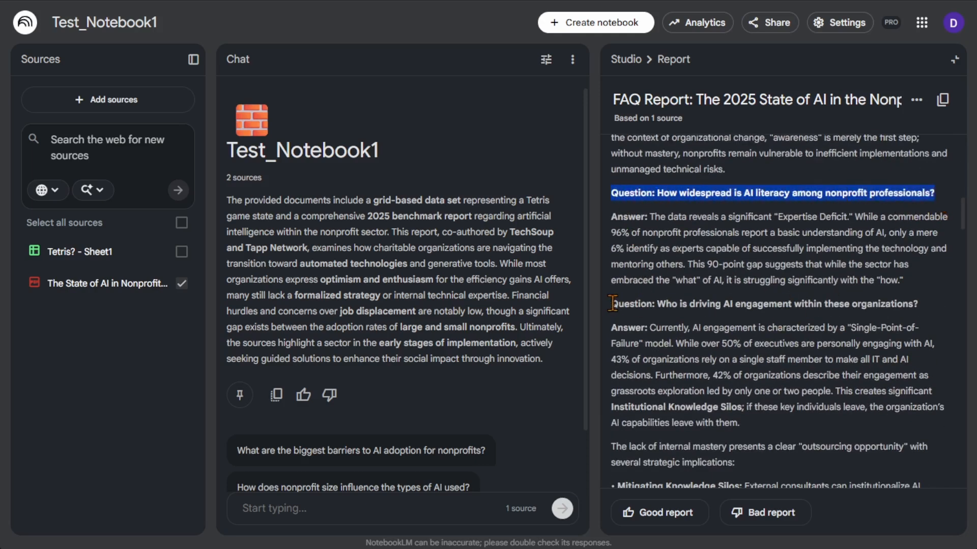
pyautogui.moveTo(612, 304); pyautogui.dragTo(920, 305)
# Read on through the FAQ report to section 4, look over the adoption stage table, and close the report
pyautogui.scroll(-12, 740, 419)
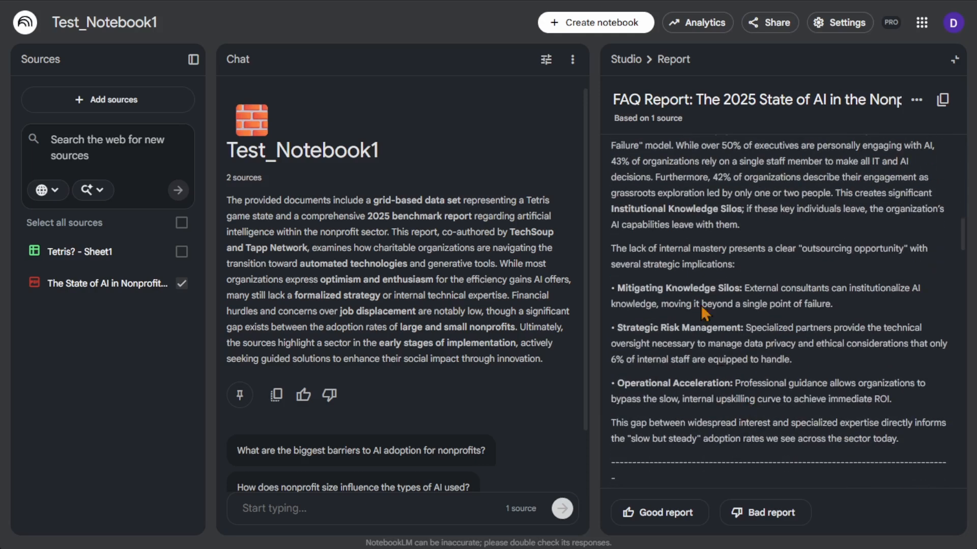
pyautogui.scroll(-8, 715, 310)
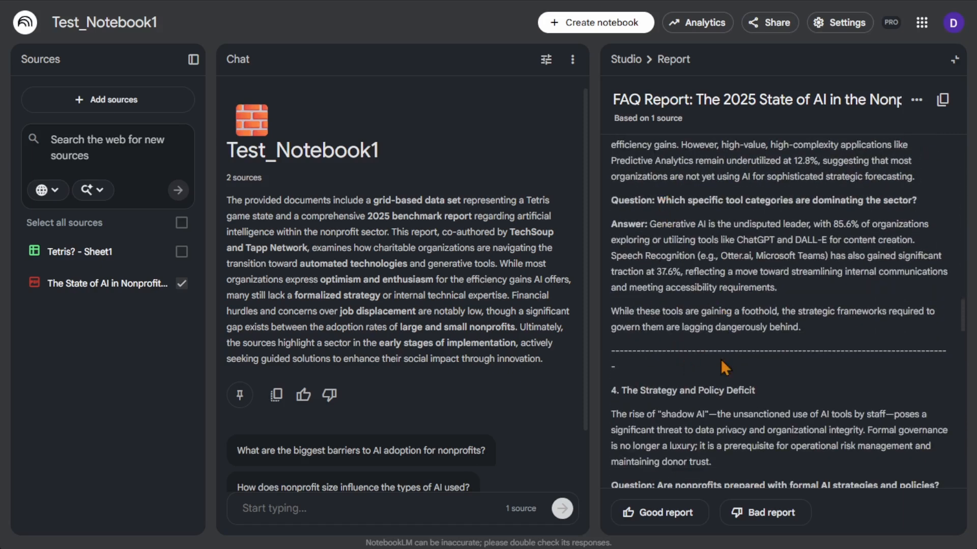
pyautogui.scroll(5, 814, 300)
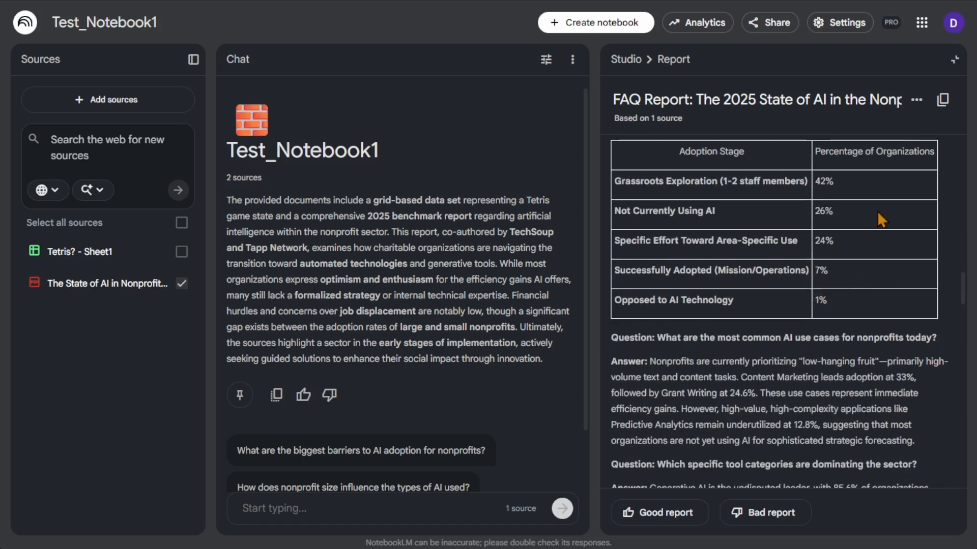
pyautogui.click(954, 60)
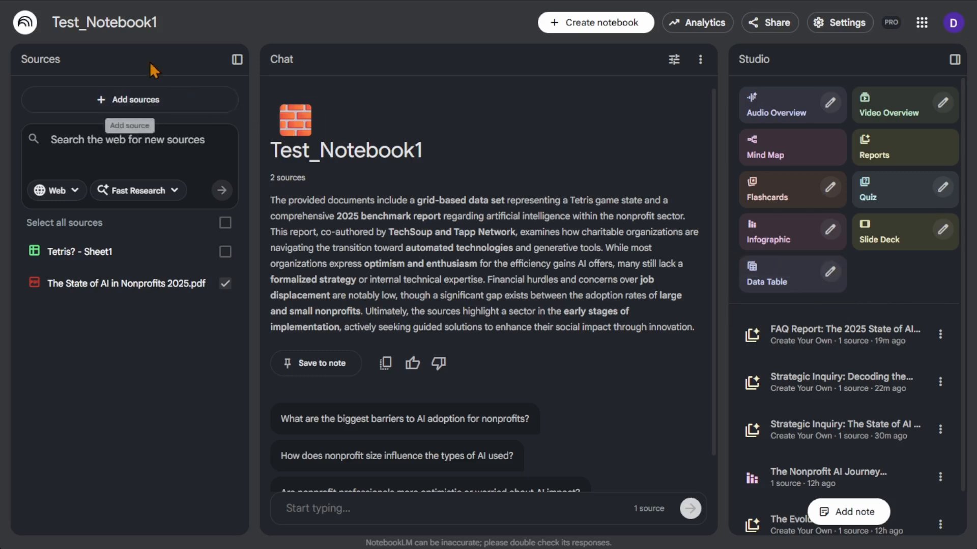
# Reopen Test_Notebook1 from the notebook list, view the Create Your Own report form, and close it without generating
pyautogui.click(30, 29)
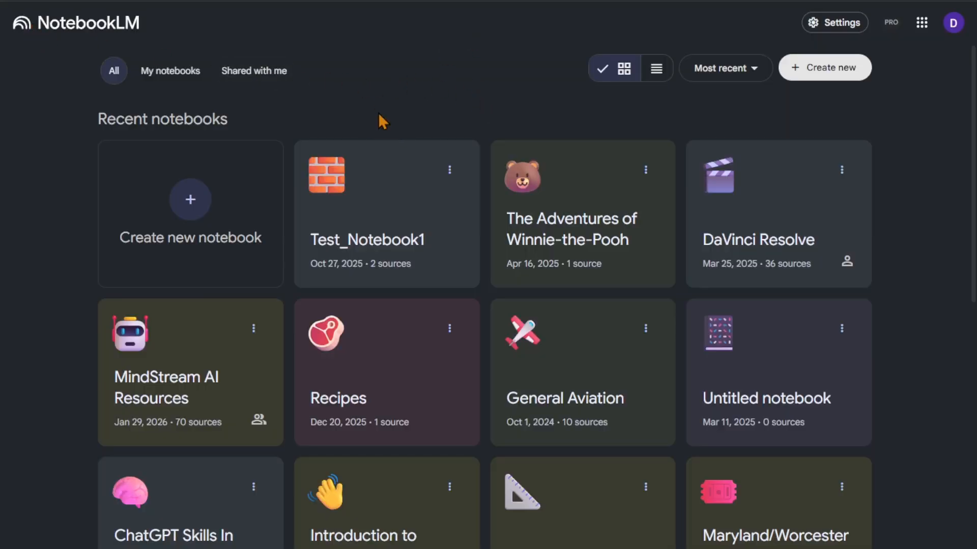
pyautogui.click(375, 221)
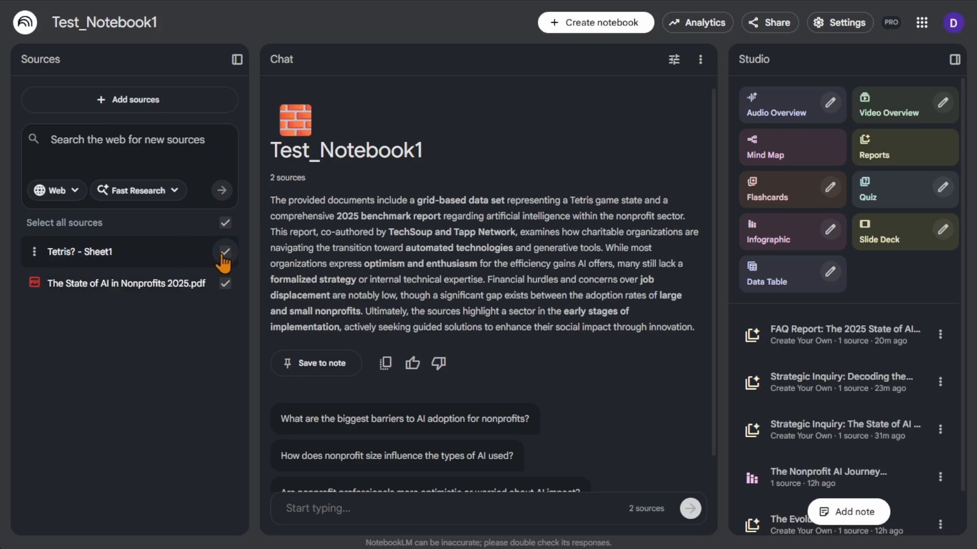
pyautogui.click(889, 152)
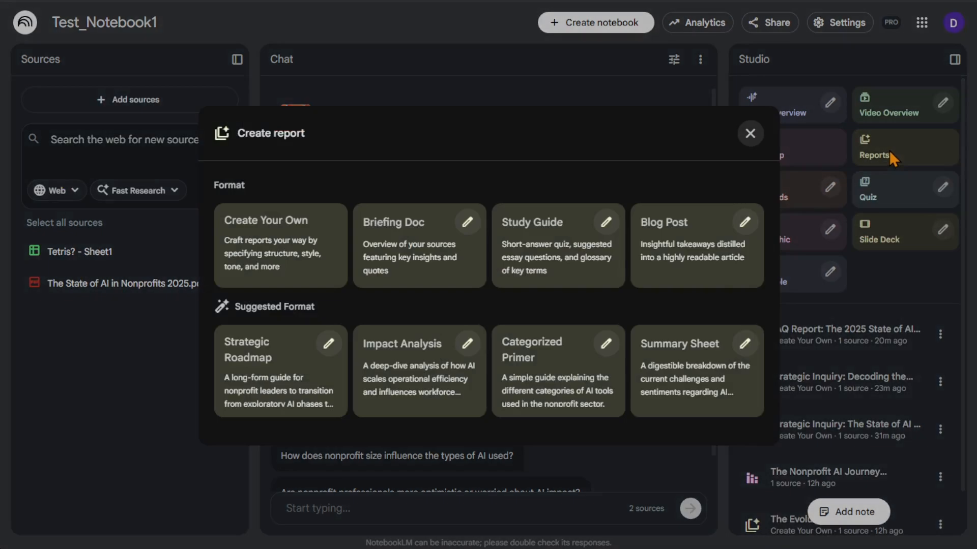
pyautogui.click(286, 257)
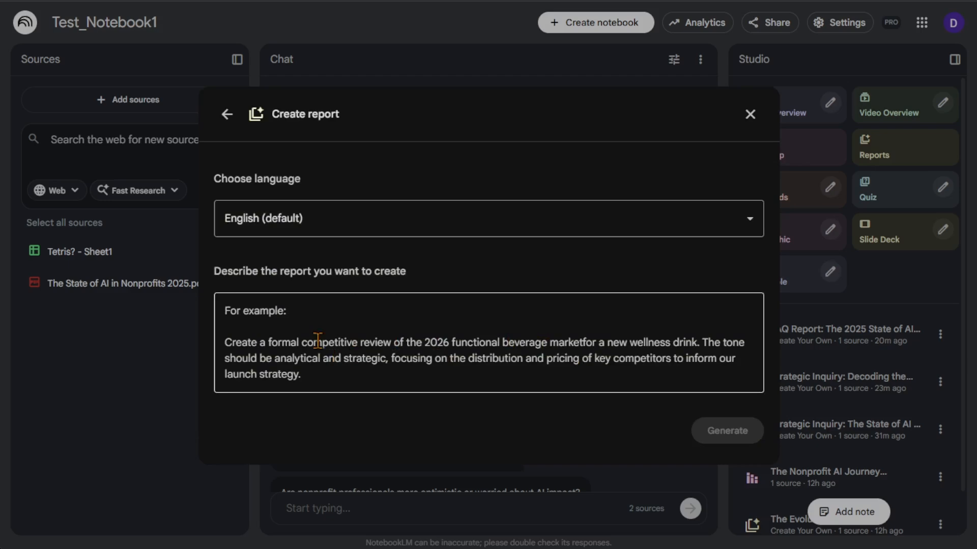
pyautogui.click(750, 115)
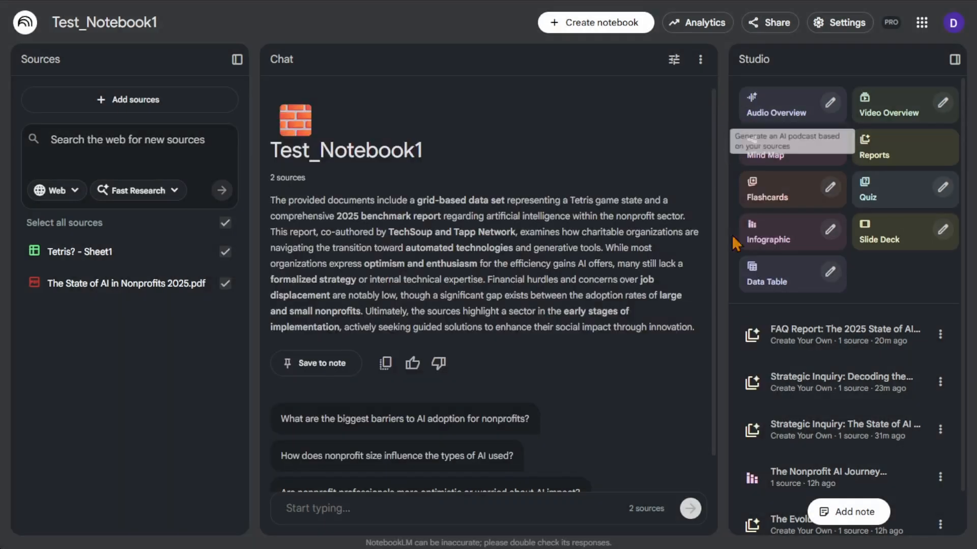
# Review the custom prompts behind the FAQ report and the "Strategic Inquiry: Decoding the State of AI" report, closing each one
pyautogui.click(940, 334)
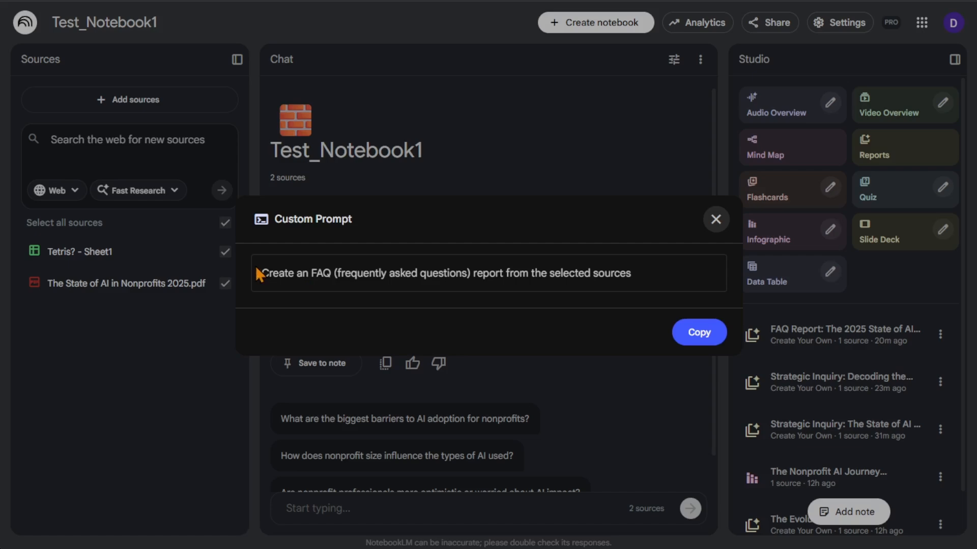
pyautogui.click(718, 219)
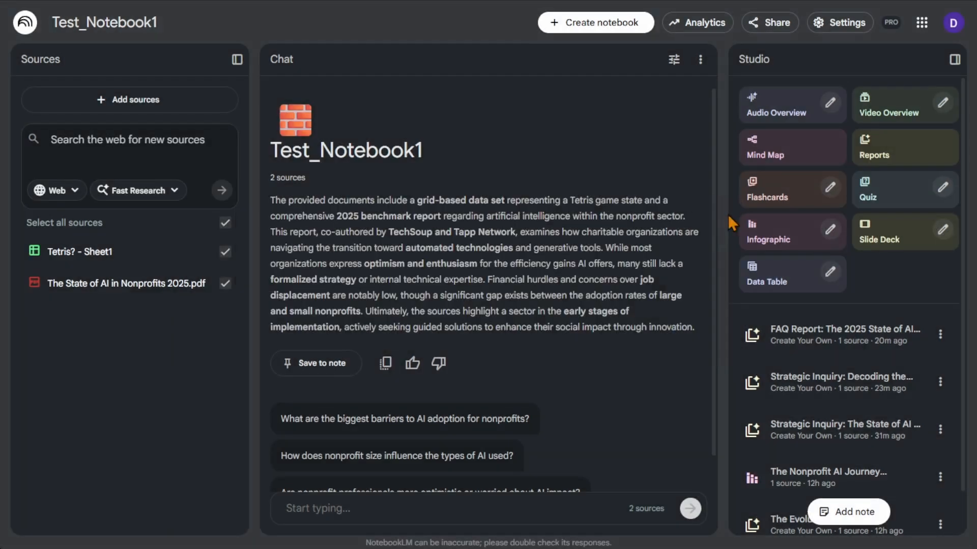
pyautogui.click(946, 390)
pyautogui.click(901, 323)
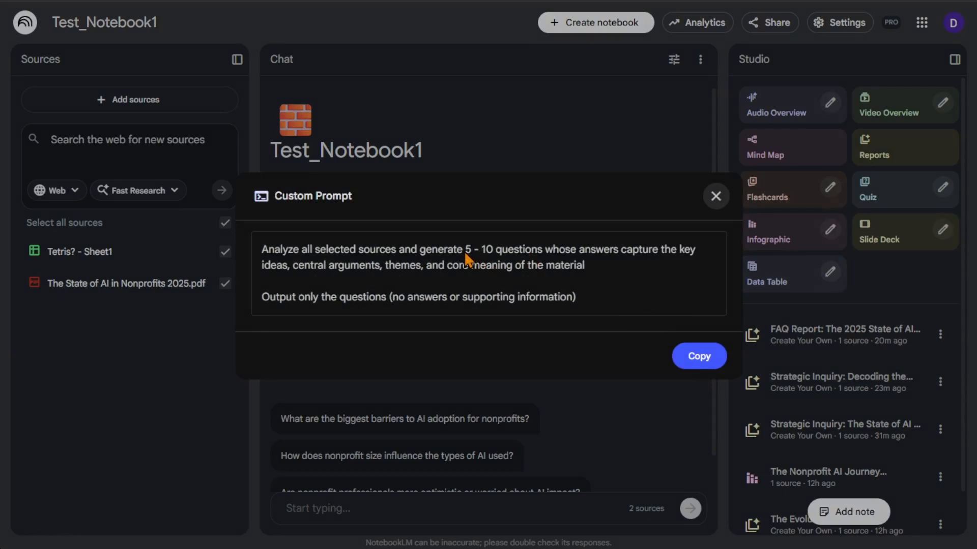
pyautogui.click(721, 208)
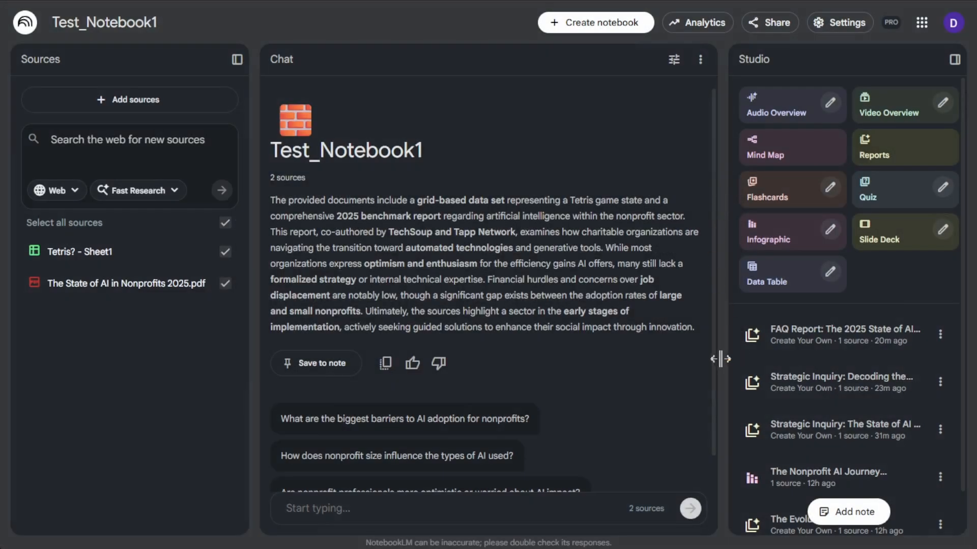